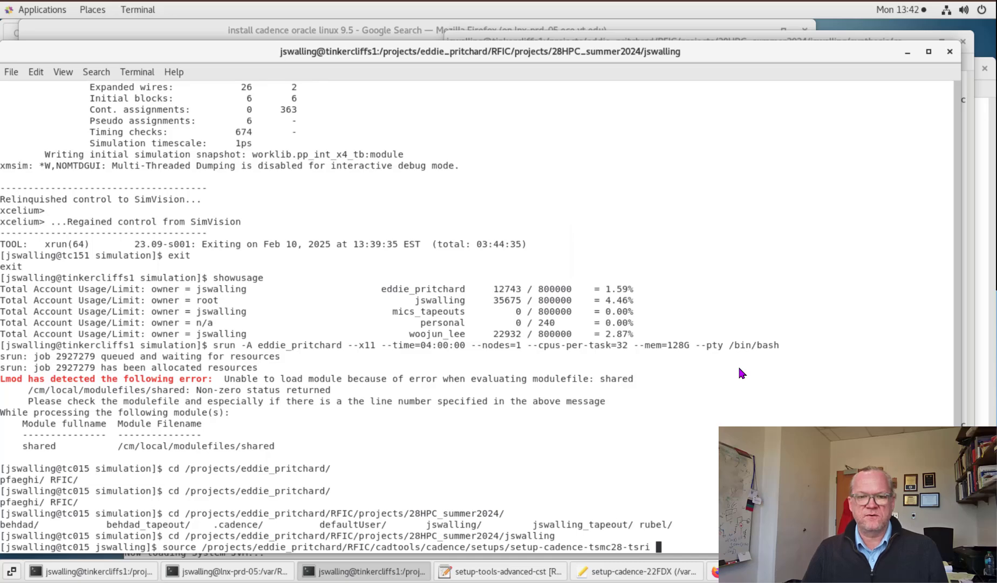
- Source the setup-cadence-tsmc28-tsri script to load the Cadence tsmc28 environment
key(Return)
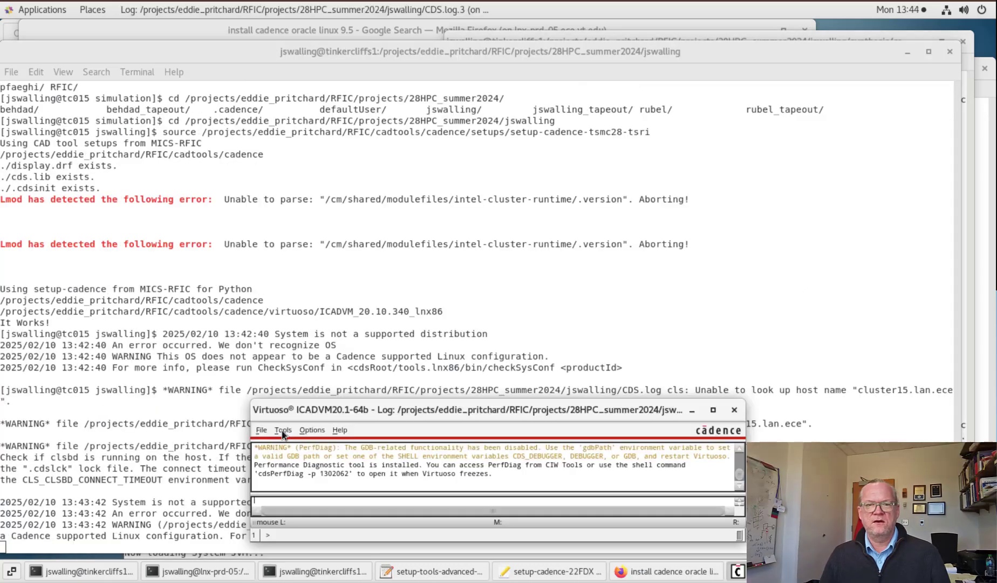
- From the Library Manager, start a Verilog import via File > Import > Verilog
click(282, 431)
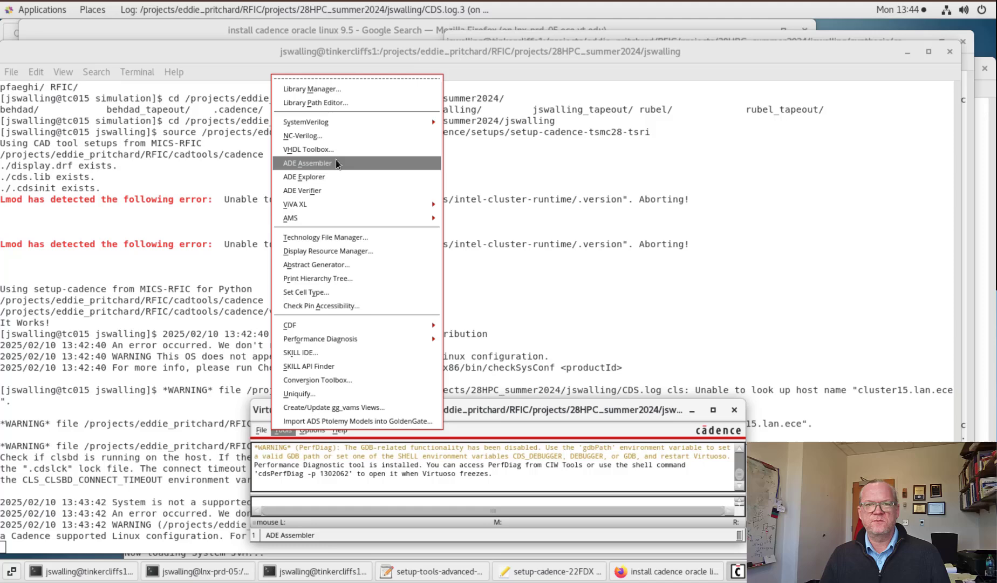
click(312, 89)
click(259, 432)
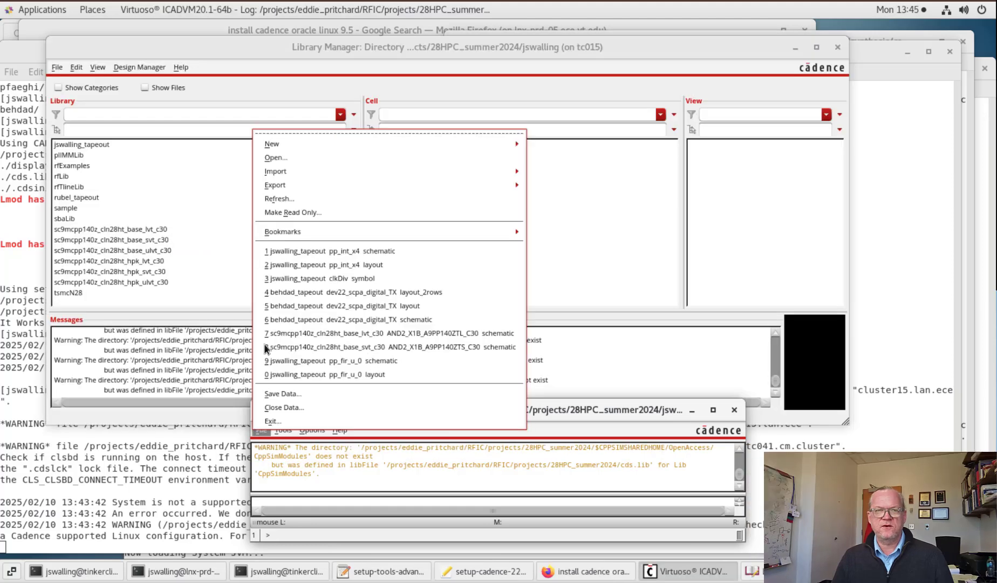
mouse_move(353, 173)
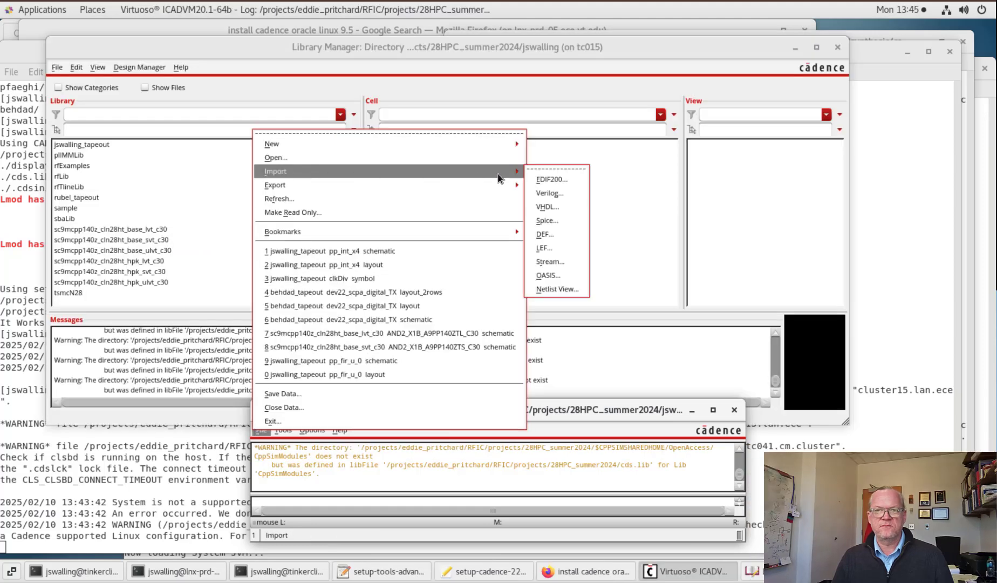
click(555, 197)
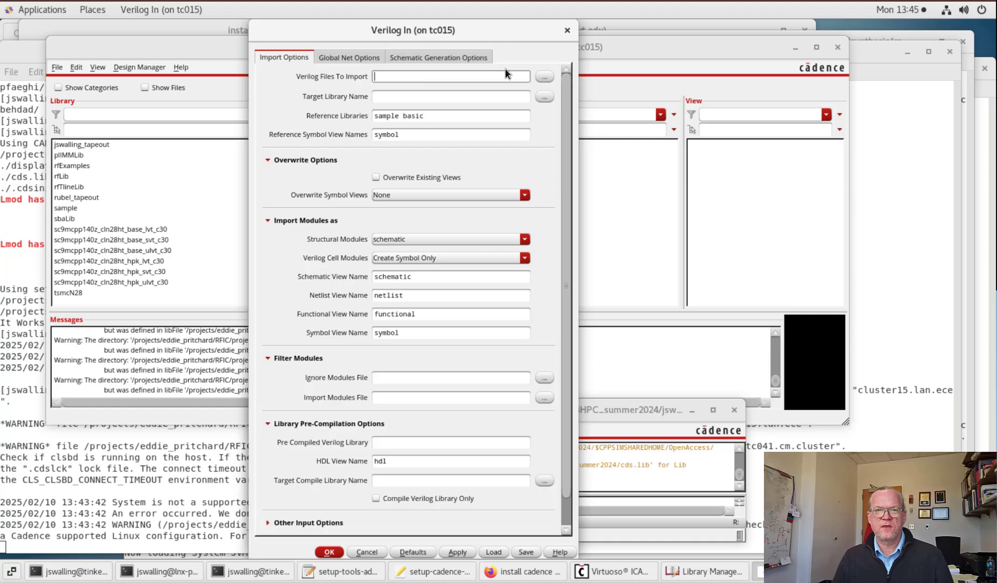
- Choose pp_int_x4_presyn_struct_power.v from synthesis/cadence/pp_int_x4_work/simulation as the Verilog file
click(545, 77)
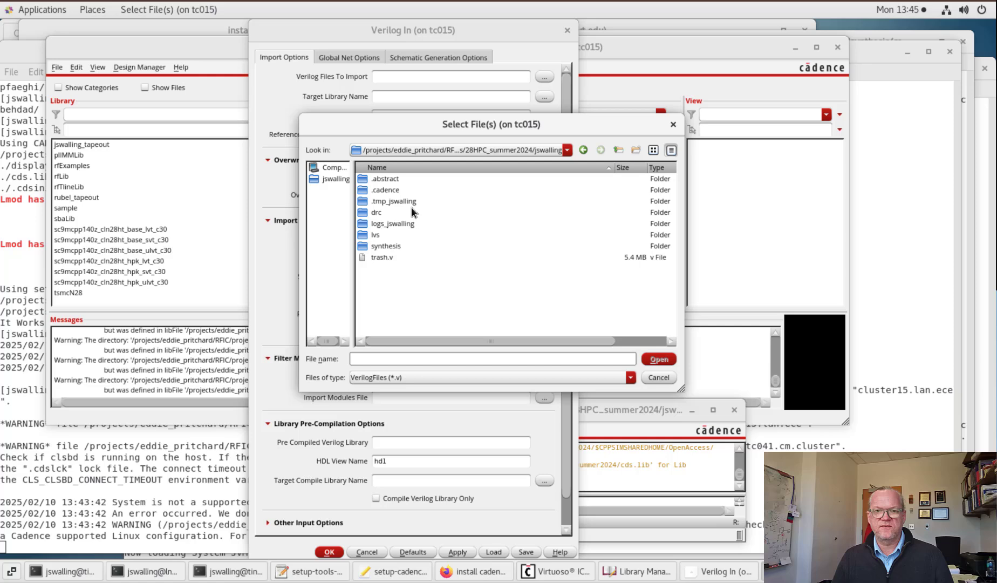
double_click(387, 247)
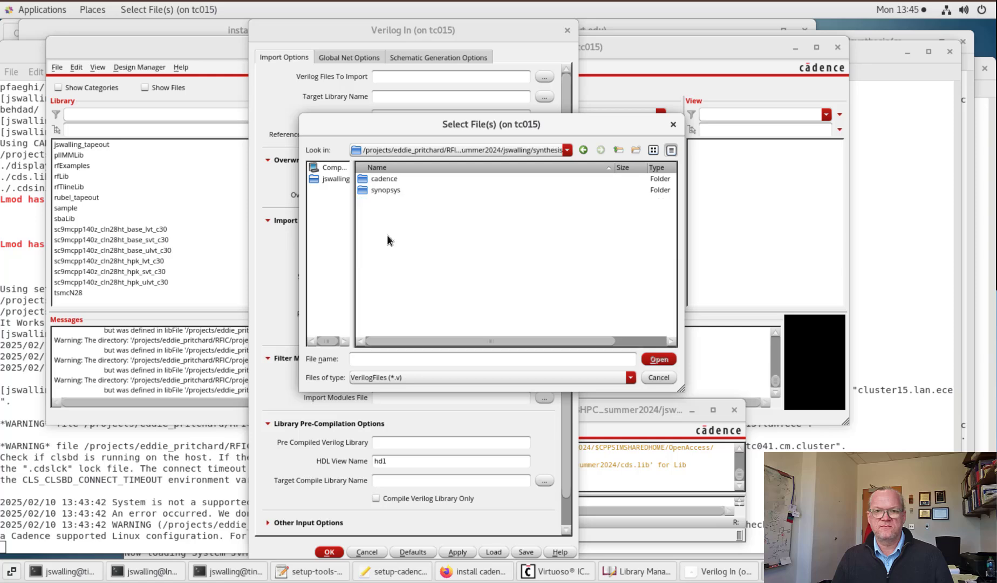
double_click(393, 181)
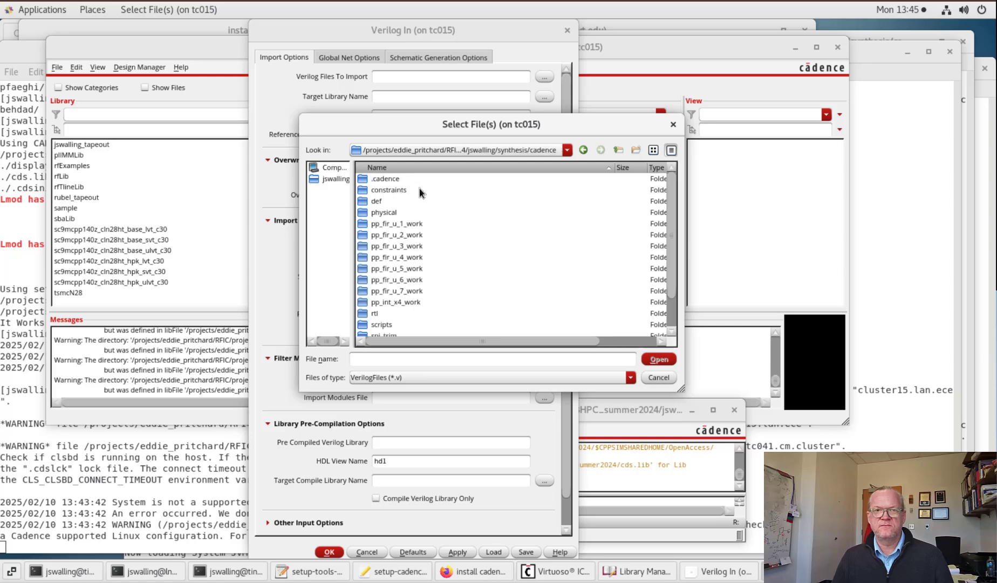
click(397, 303)
double_click(398, 304)
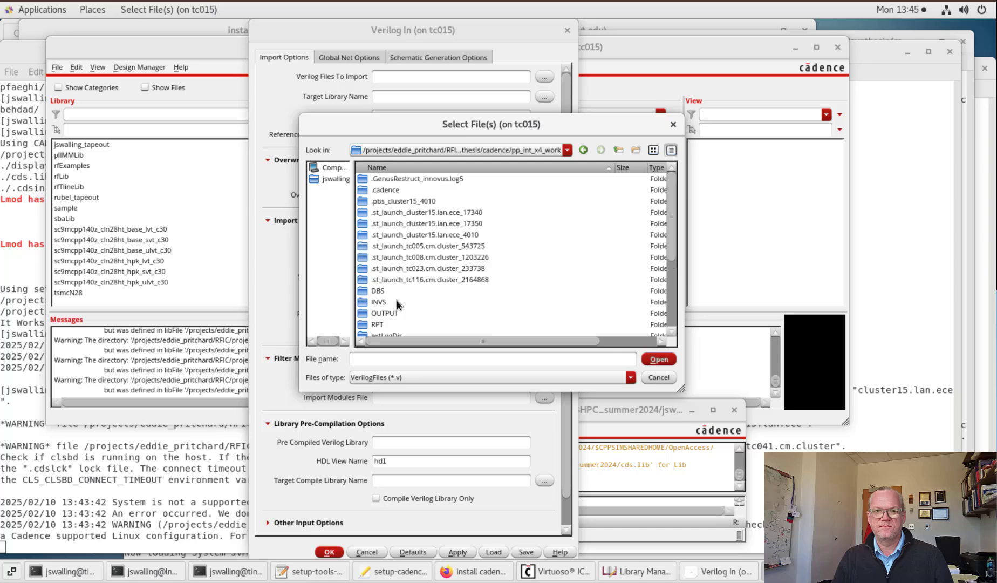
scroll(424, 230, down, 3)
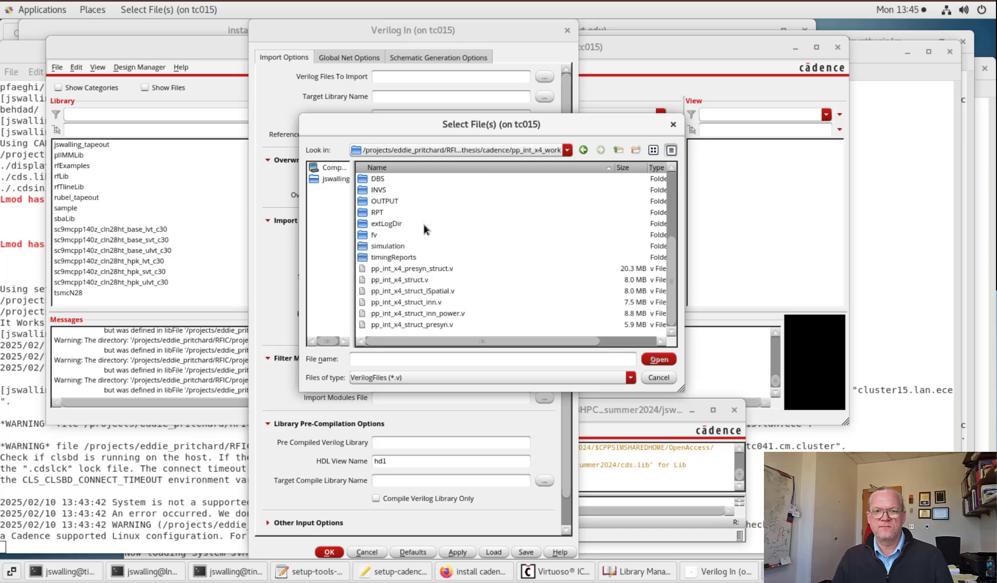
double_click(397, 248)
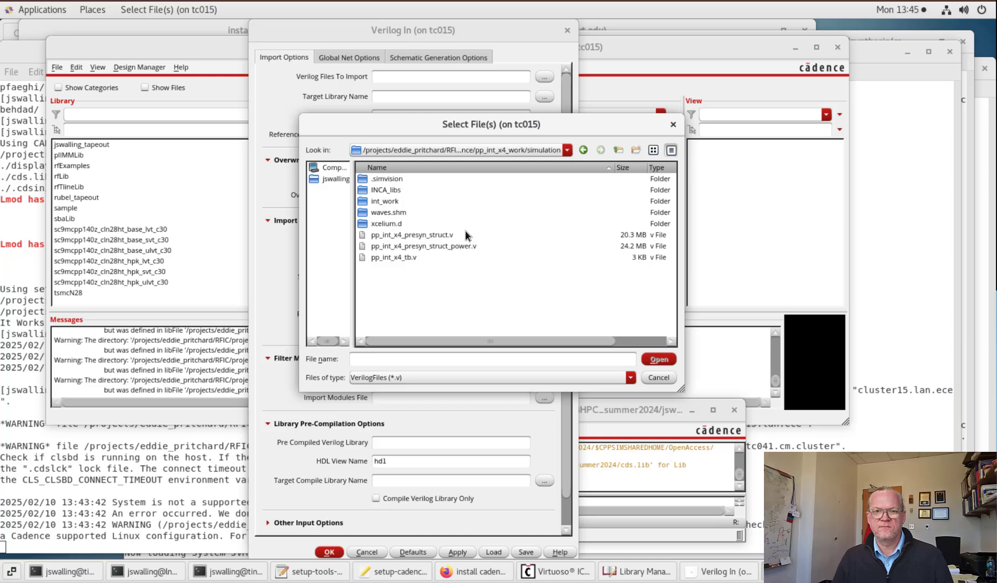
click(456, 247)
click(659, 359)
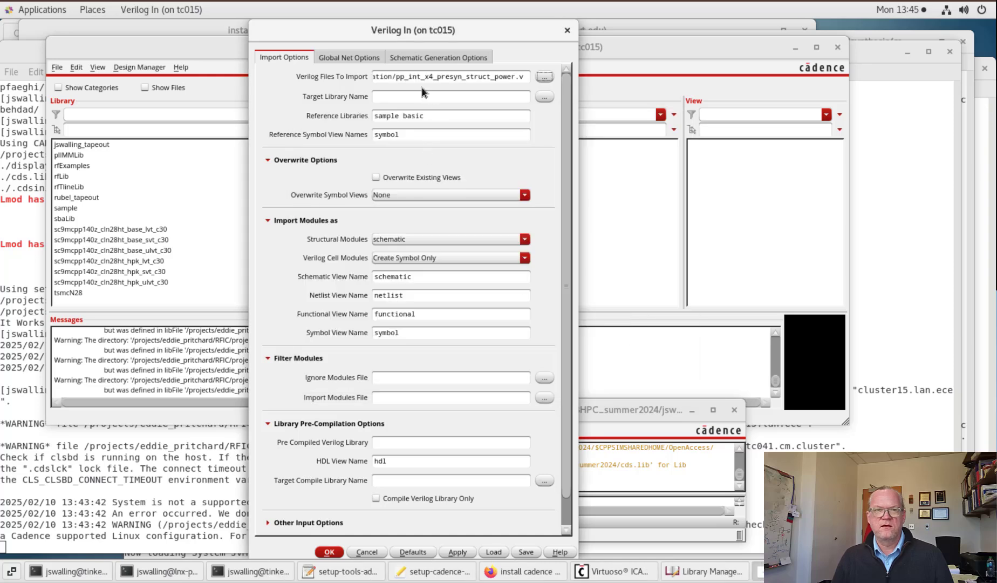
- Set the import target library to jswalling_tapeout
click(400, 98)
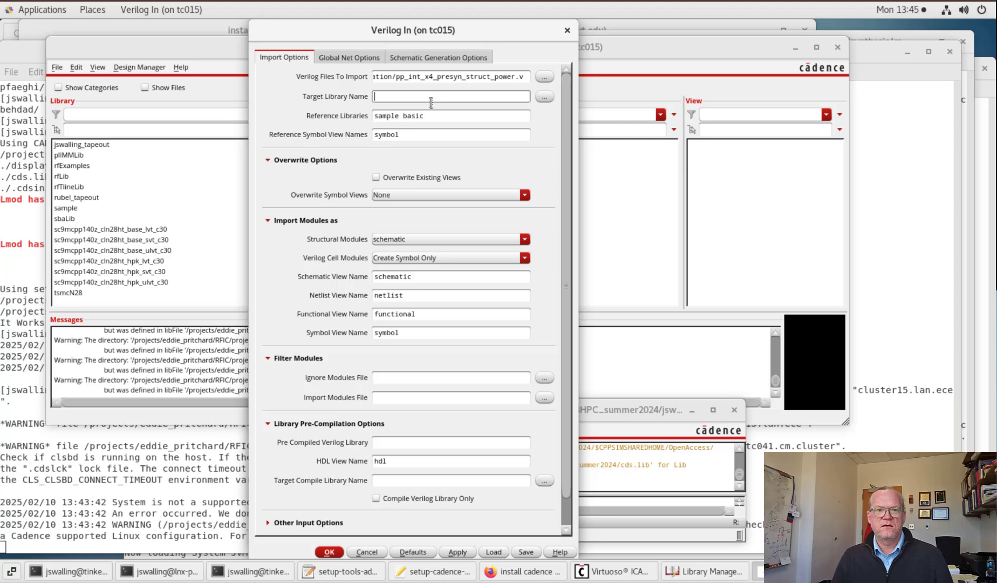
click(544, 97)
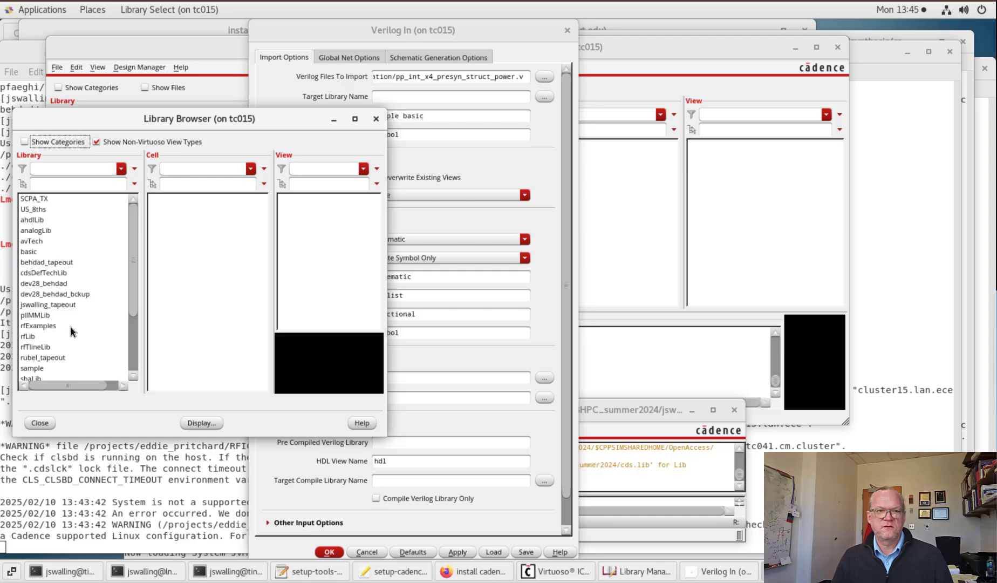
scroll(70, 330, down, 3)
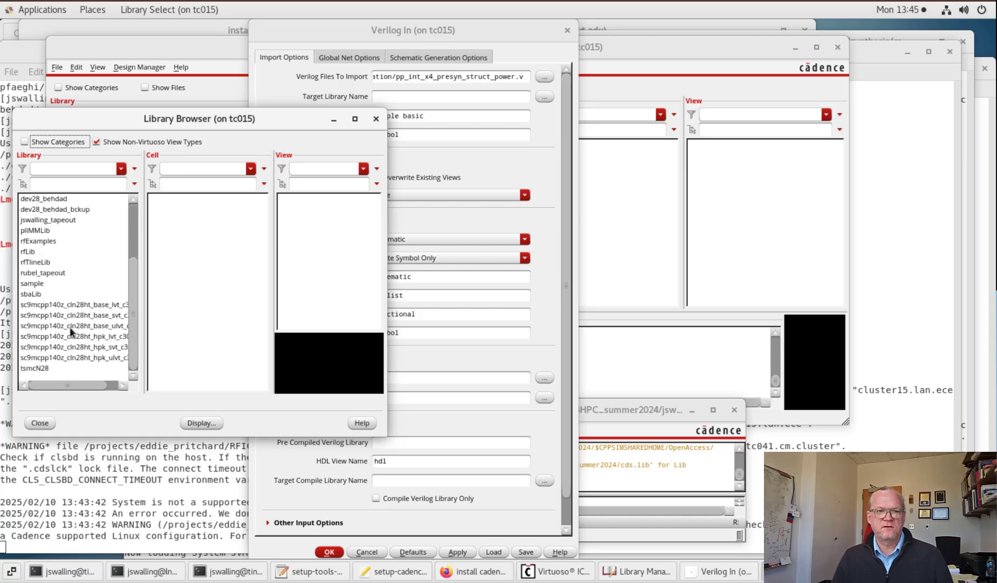
click(44, 221)
click(40, 423)
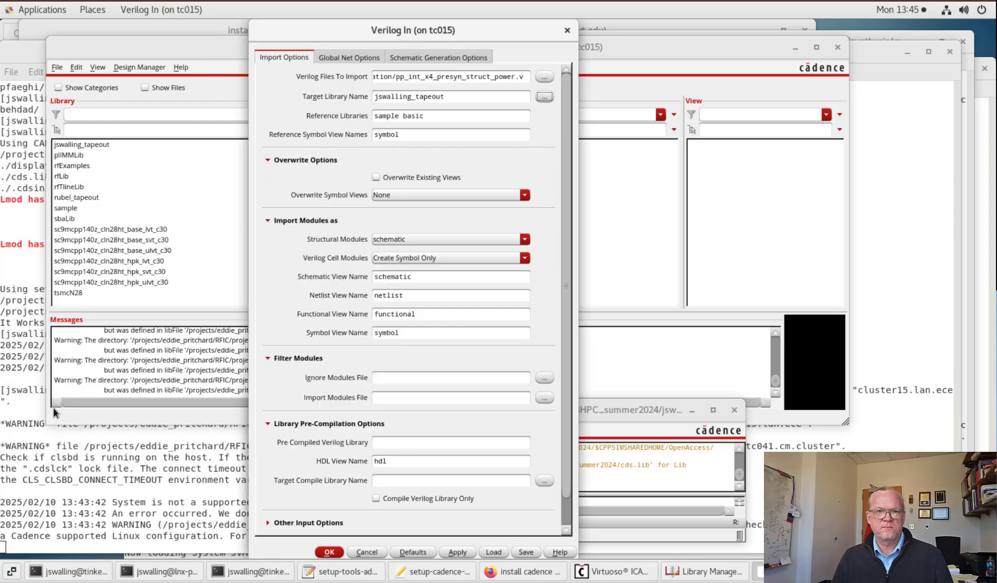
- Add analogLib, sc9mcpp140z_cln28ht_base_lvt_c30 and tsmcN28 to the reference libraries, widening the form
click(435, 115)
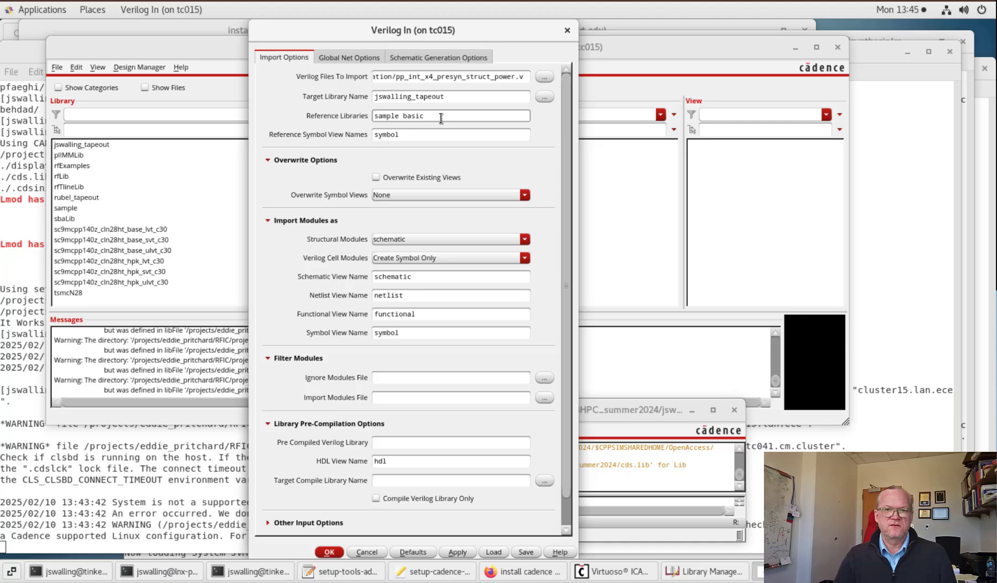
text(analogLib)
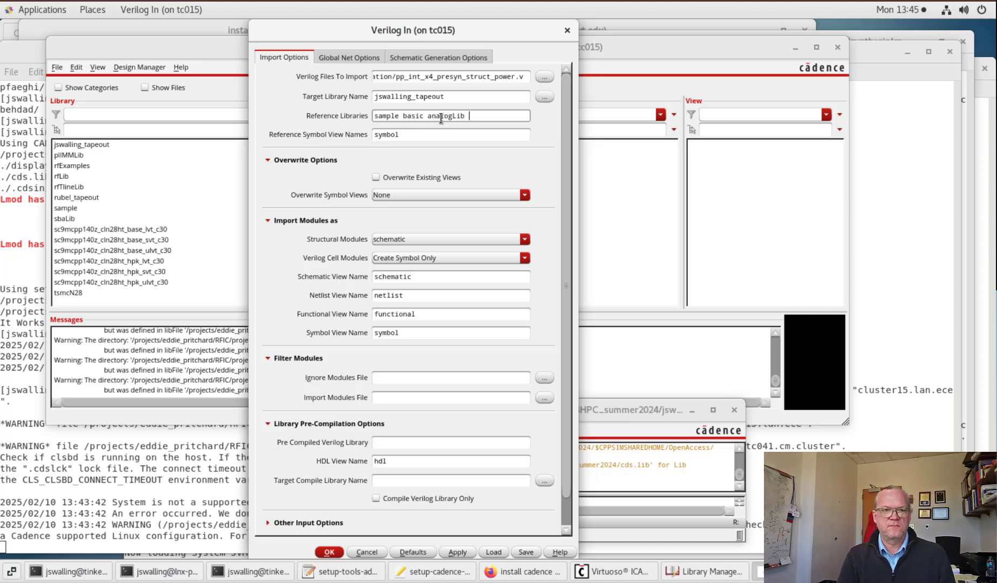
text( sc9)
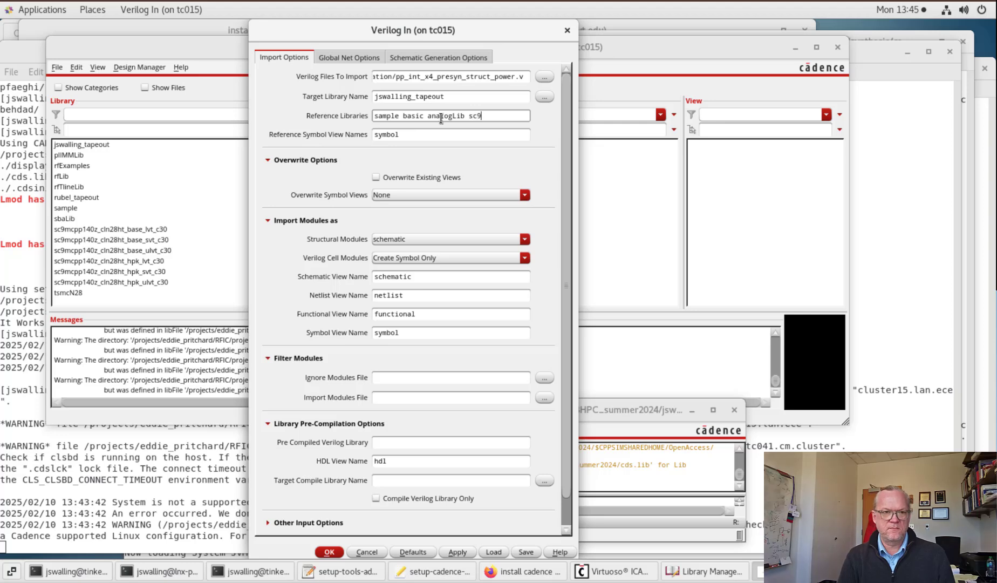
text(mcpp140z_)
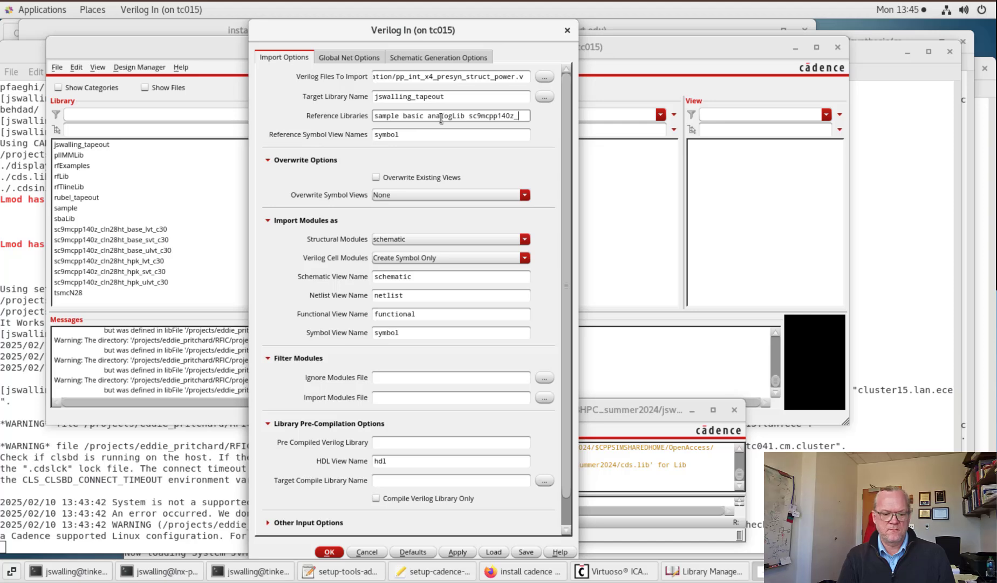
text(cln2)
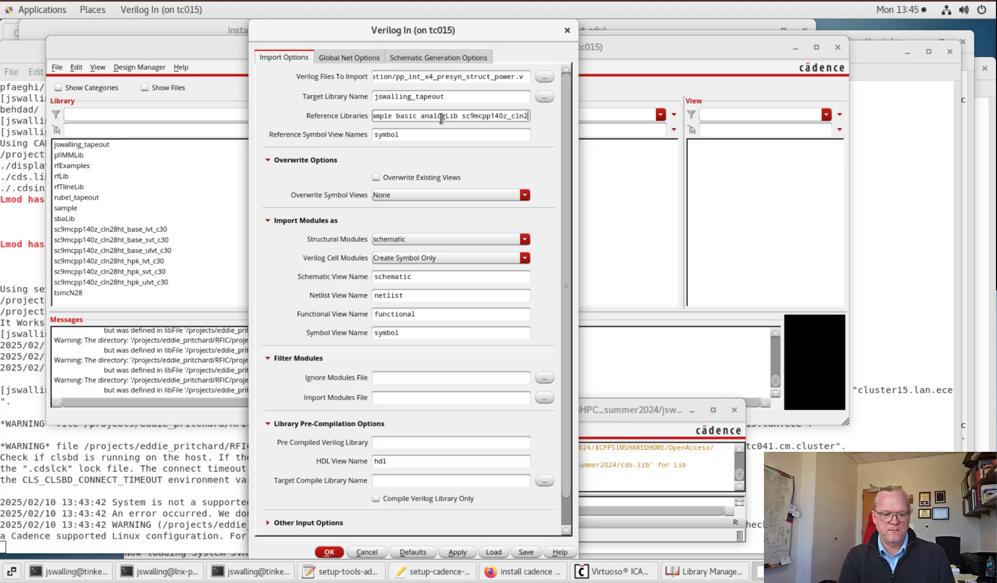
text(8ht_bas)
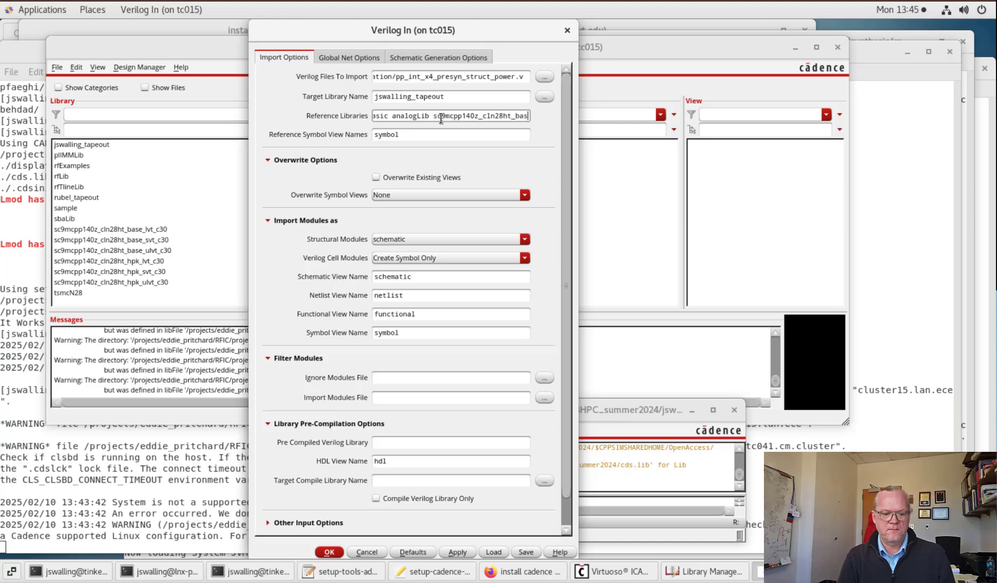
text(e_lvt_c30)
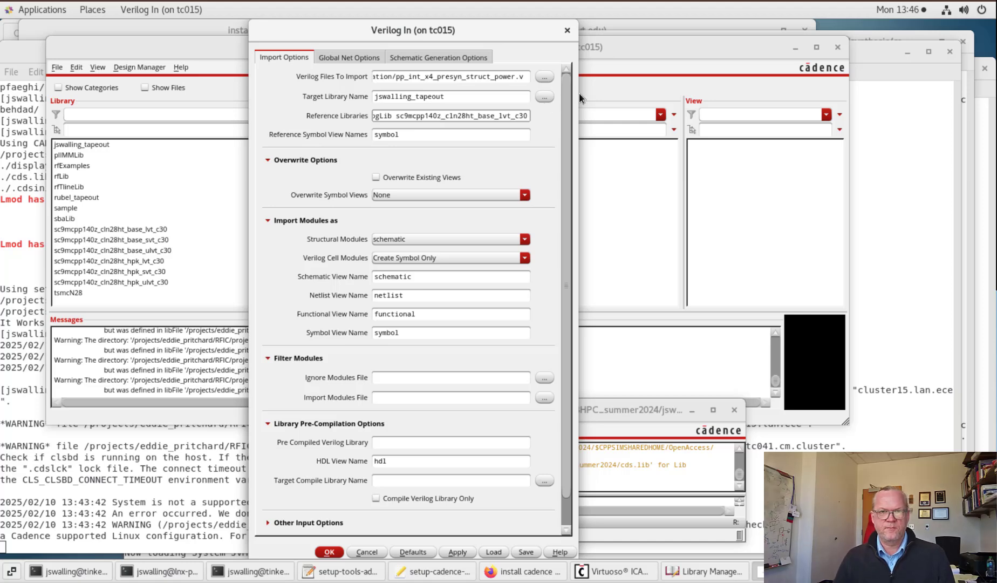
drag(579, 93, 761, 105)
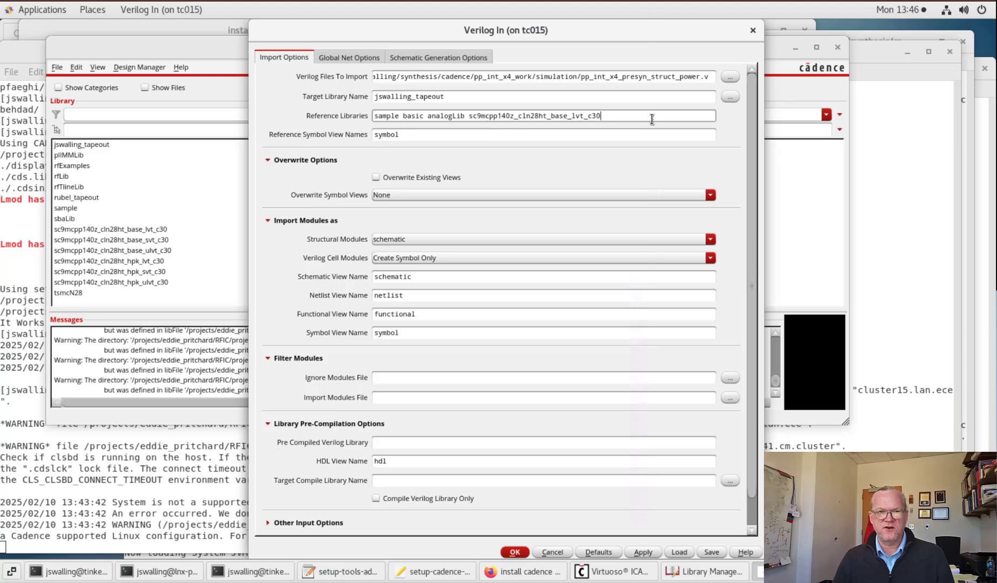
text(t)
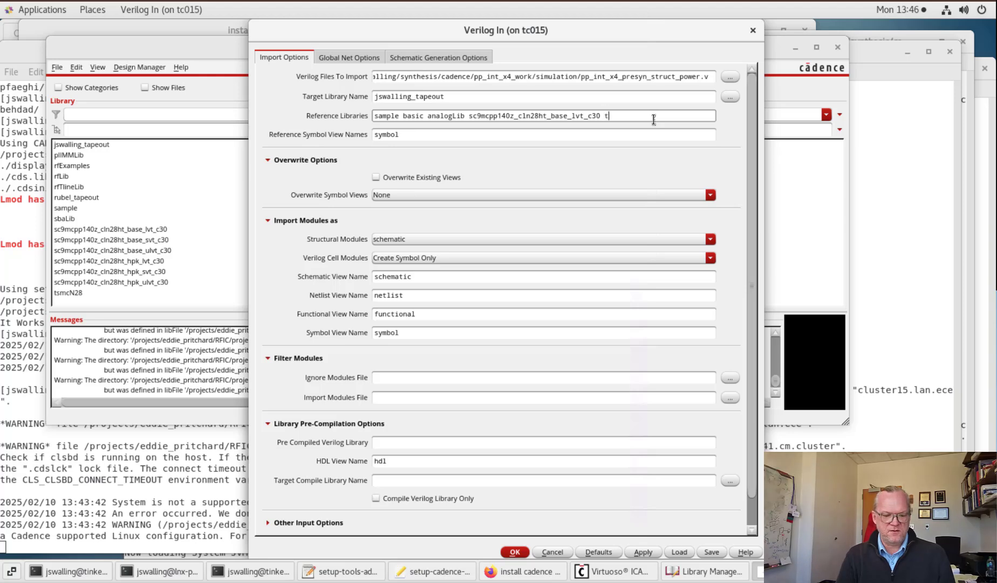
text(smc)
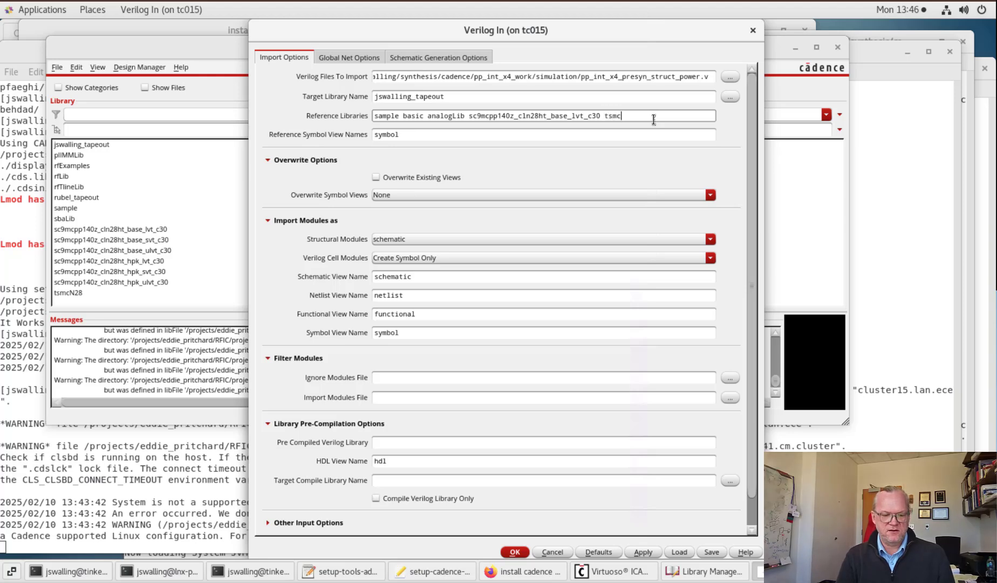
text(N28)
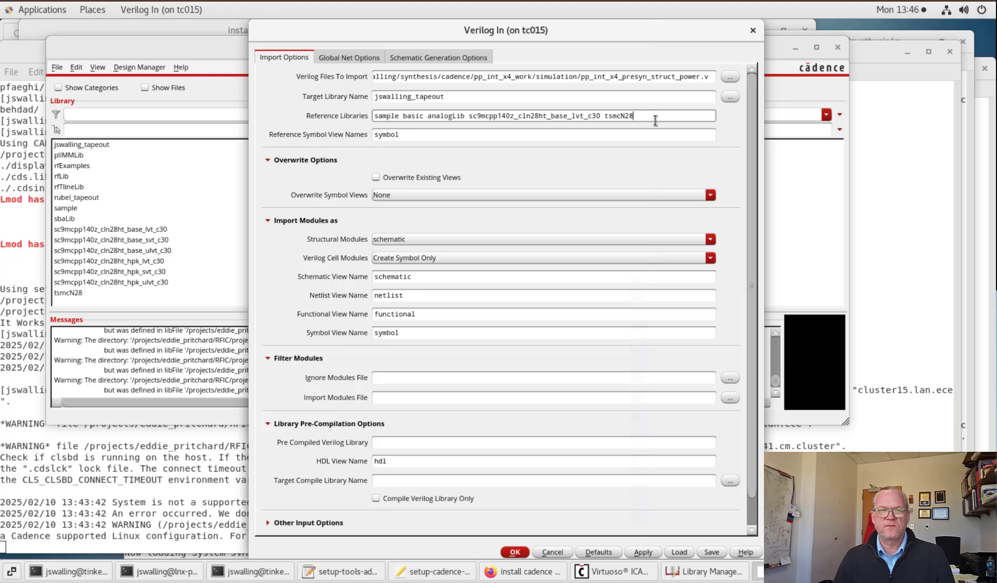
- Set Overwrite Symbol Views to All and enable Overwrite Existing Views
click(405, 194)
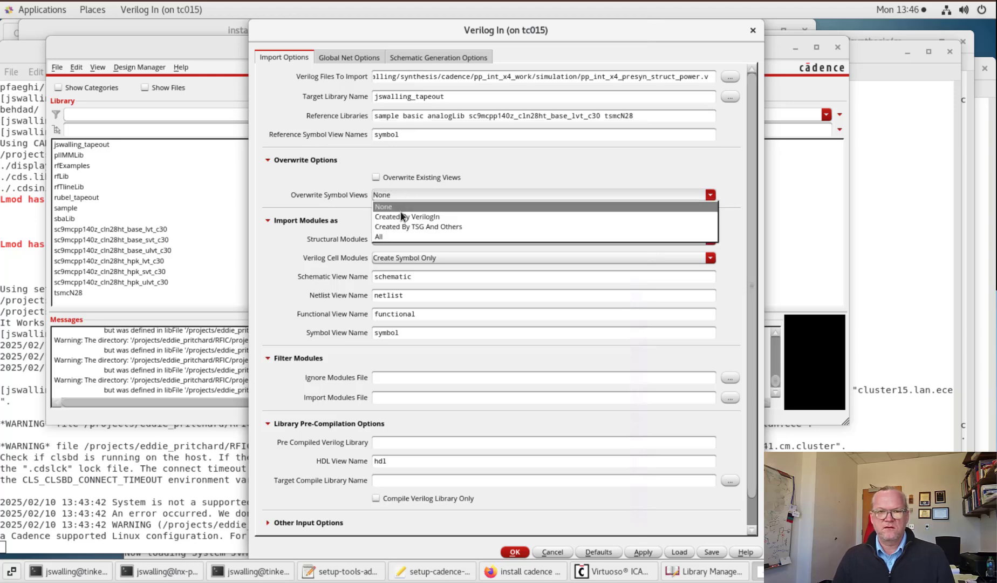
click(388, 237)
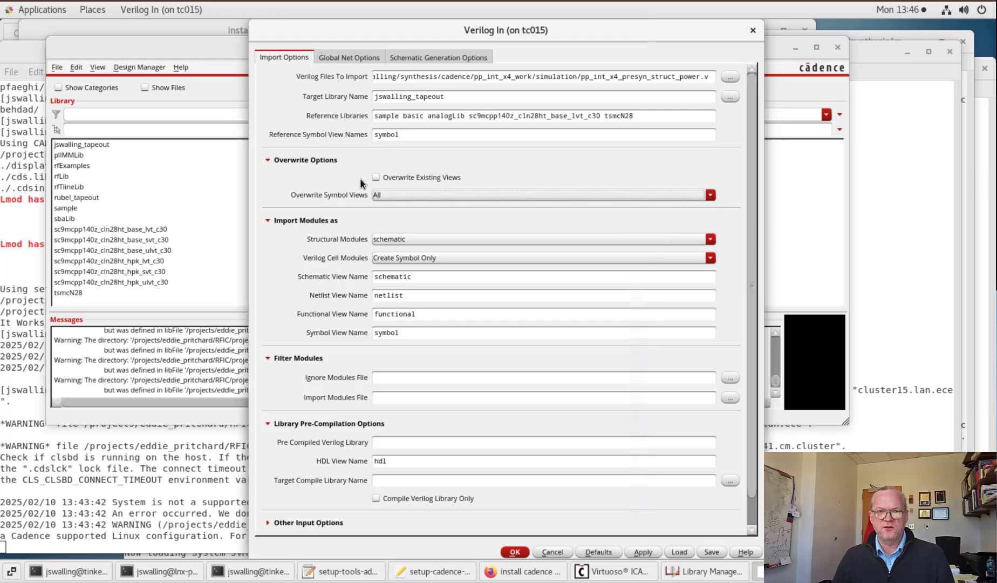
click(376, 178)
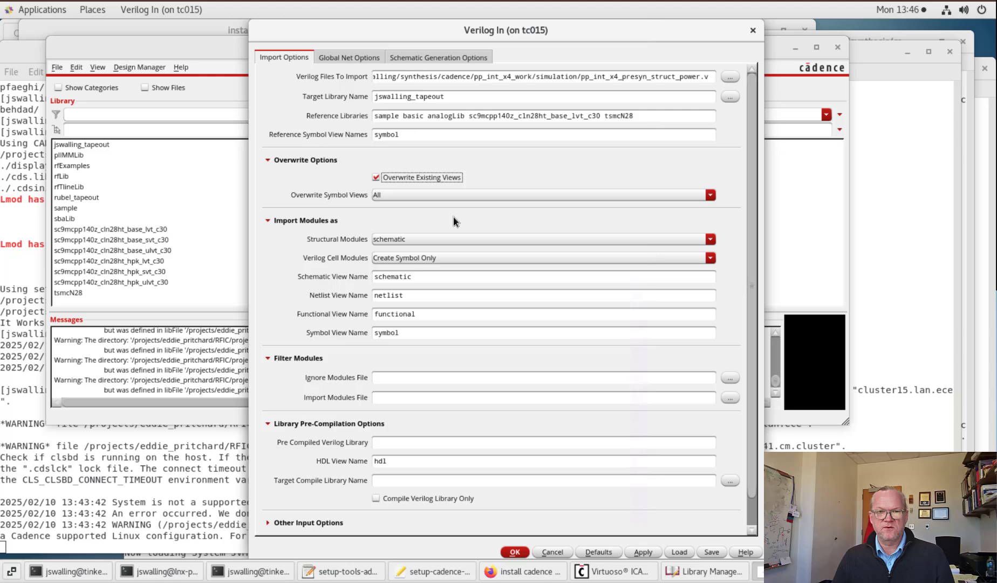
- Import structural modules as schematic and functional, then review the Verilog file path
click(416, 240)
click(415, 240)
click(415, 240)
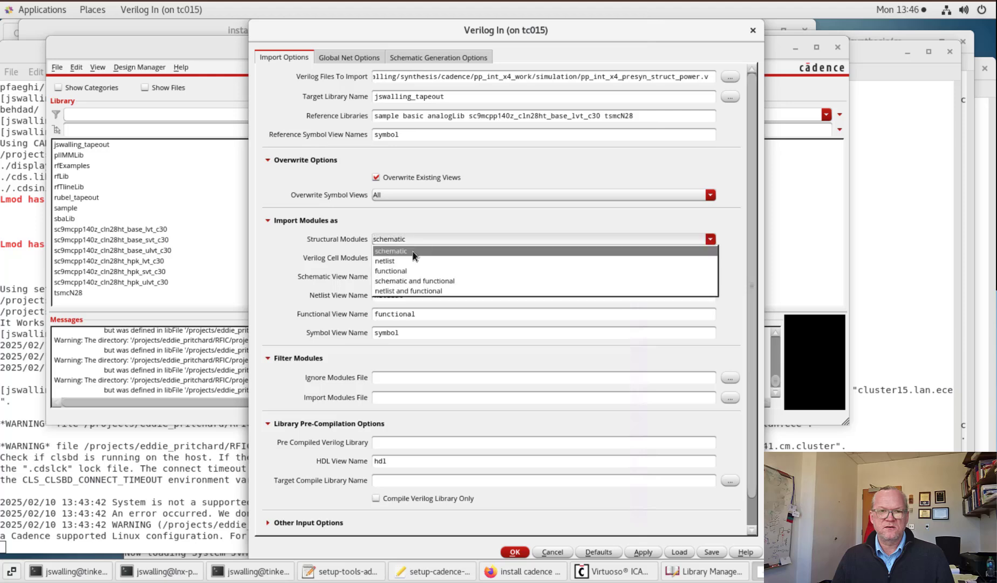
click(409, 281)
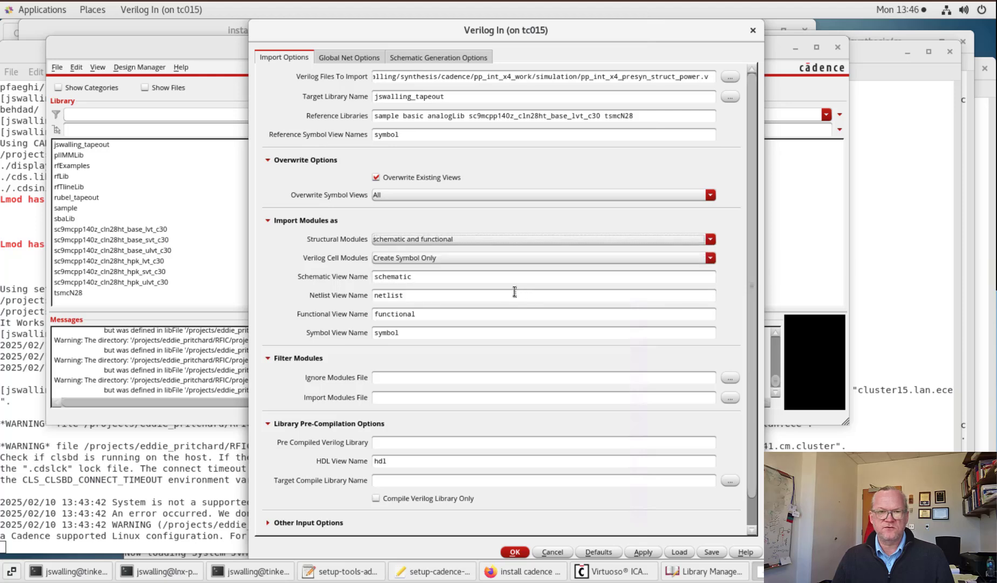
scroll(345, 335, down, 1)
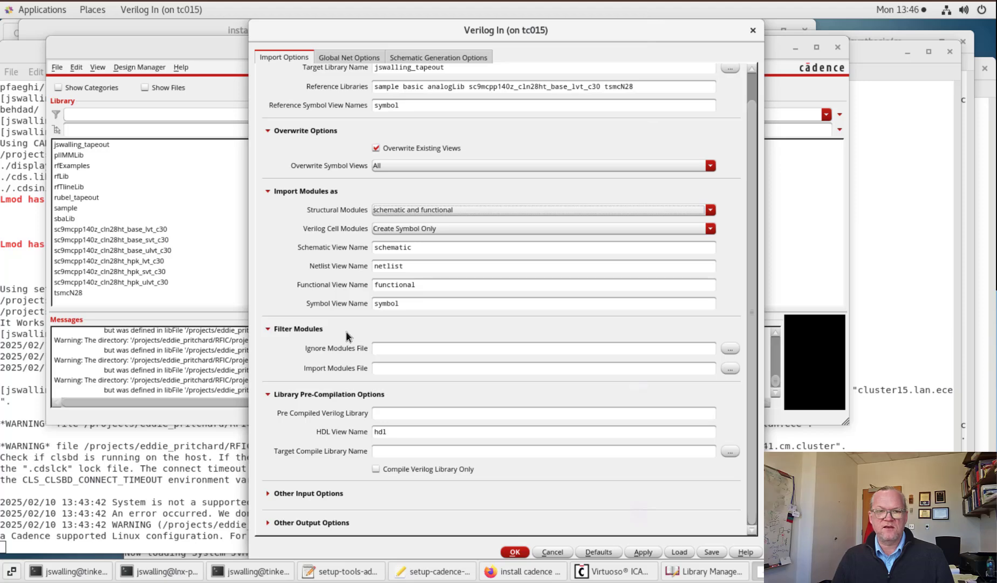
scroll(593, 205, up, 1)
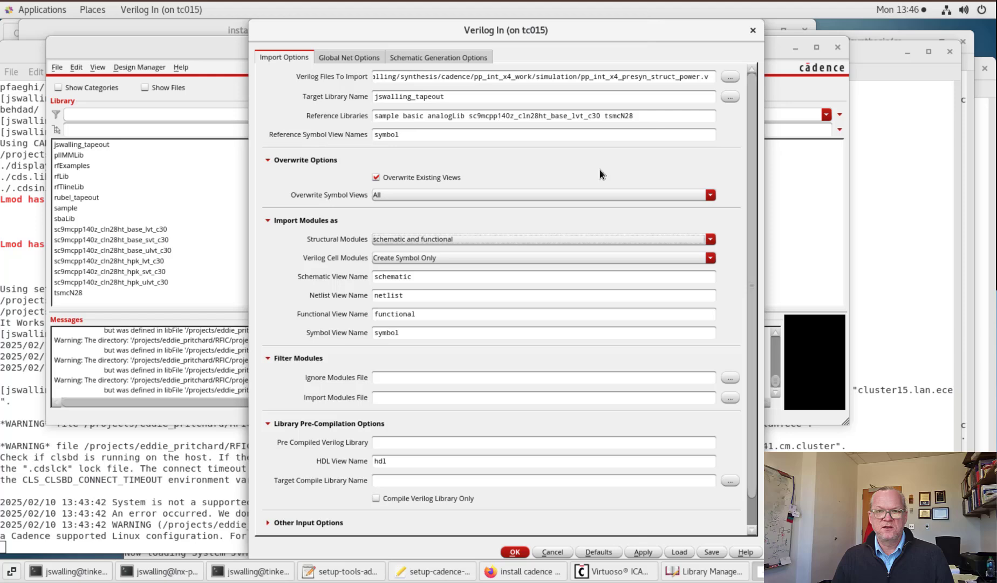
click(699, 73)
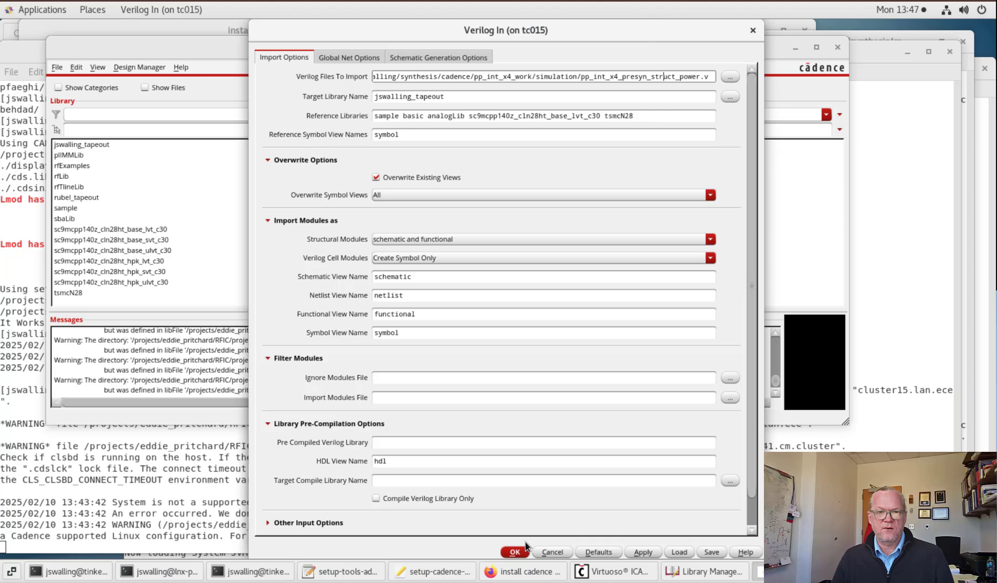
- Save the import options over the existing .ihdlParamFile and run the Verilog import
click(711, 551)
click(415, 359)
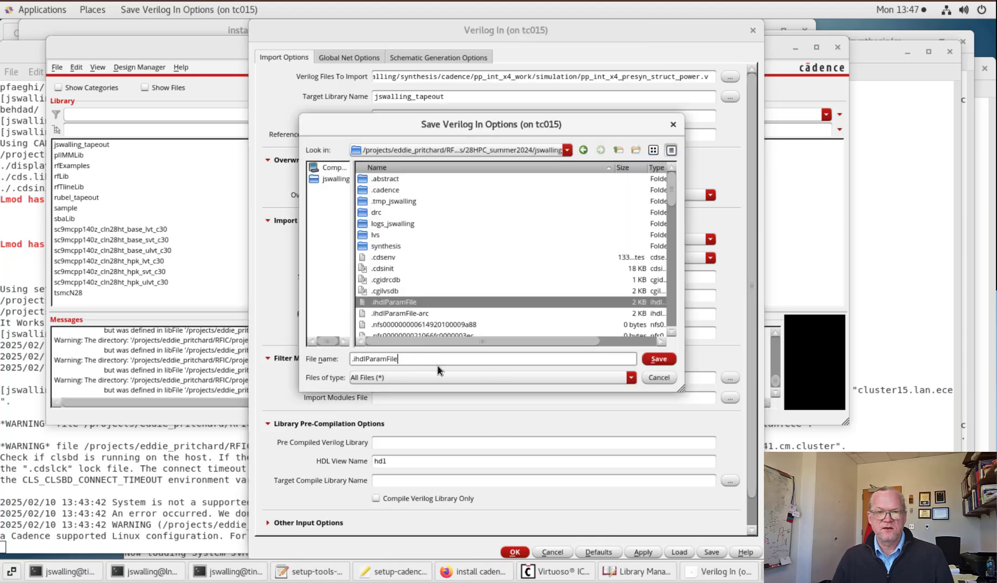
click(668, 359)
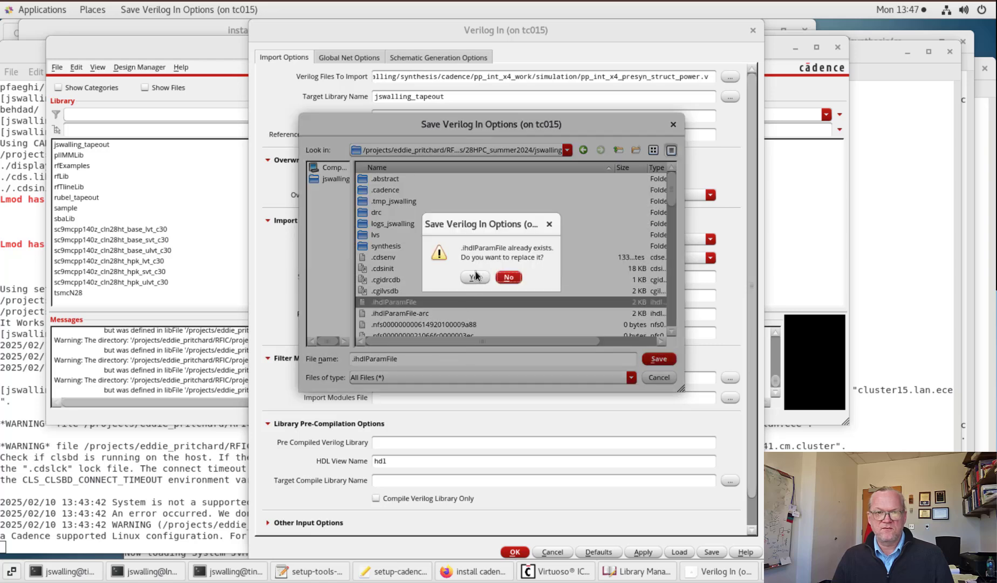
click(475, 278)
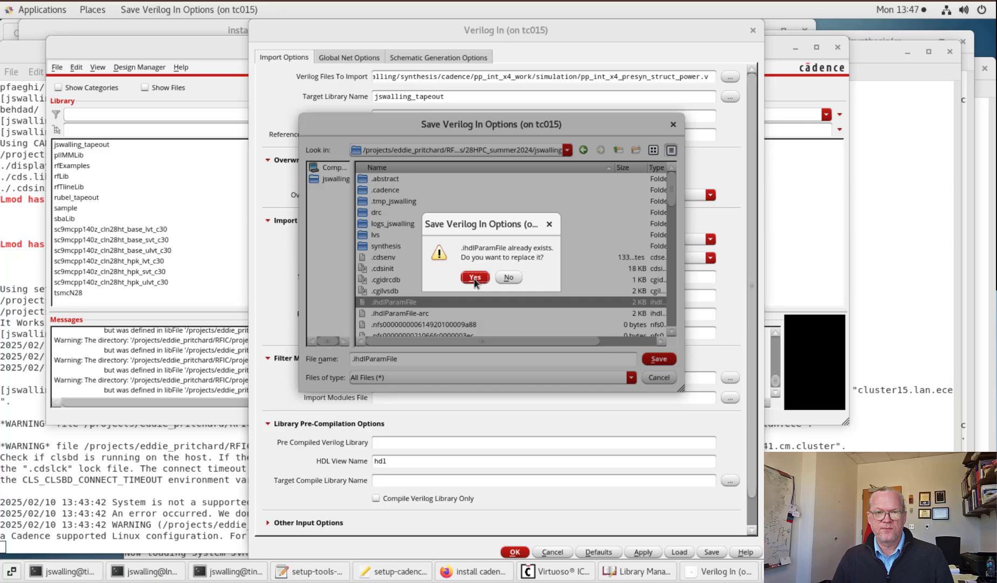
click(517, 552)
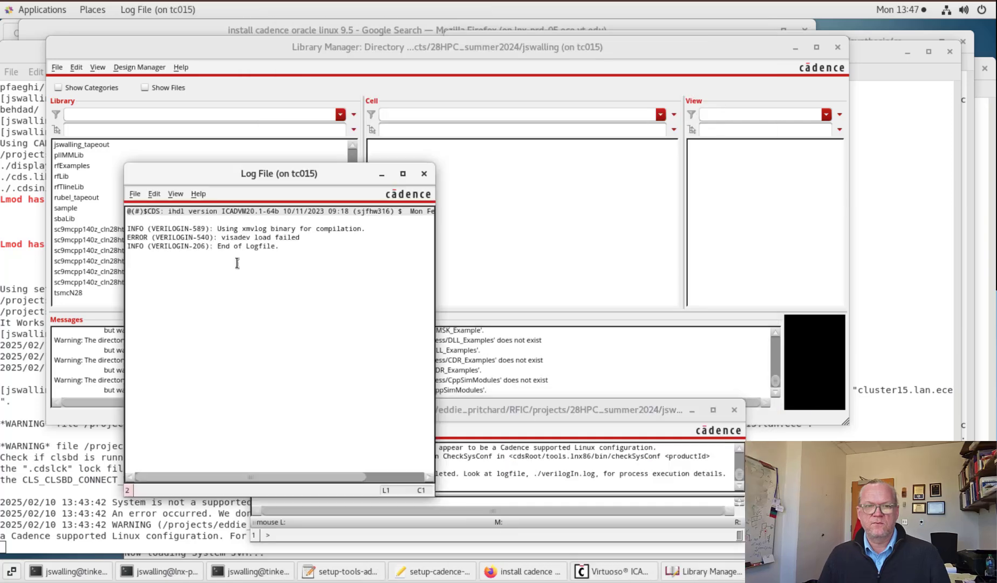
- Inspect the final lines of the completed Verilog import log
click(290, 247)
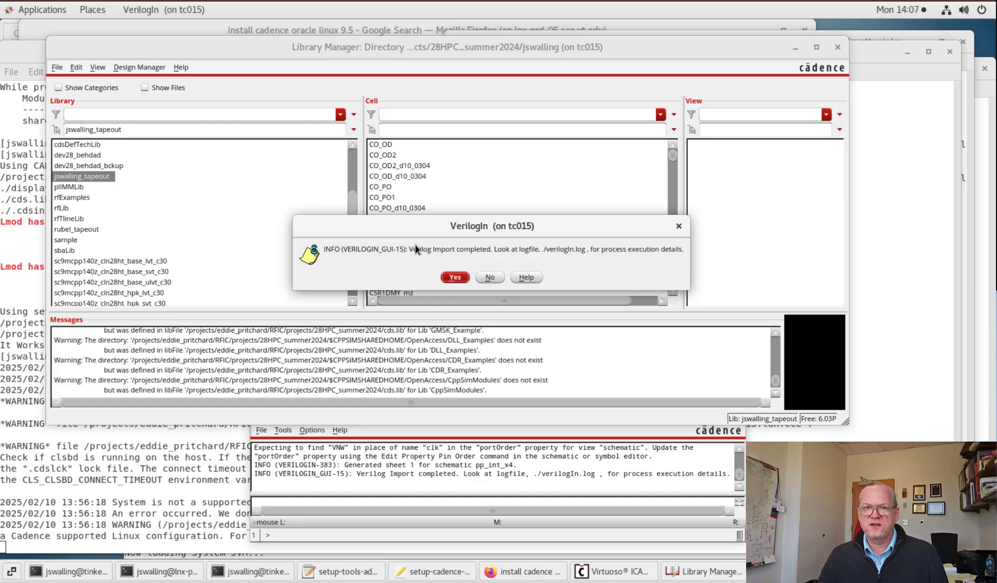
- View the import log, scroll through it, and close it
click(454, 277)
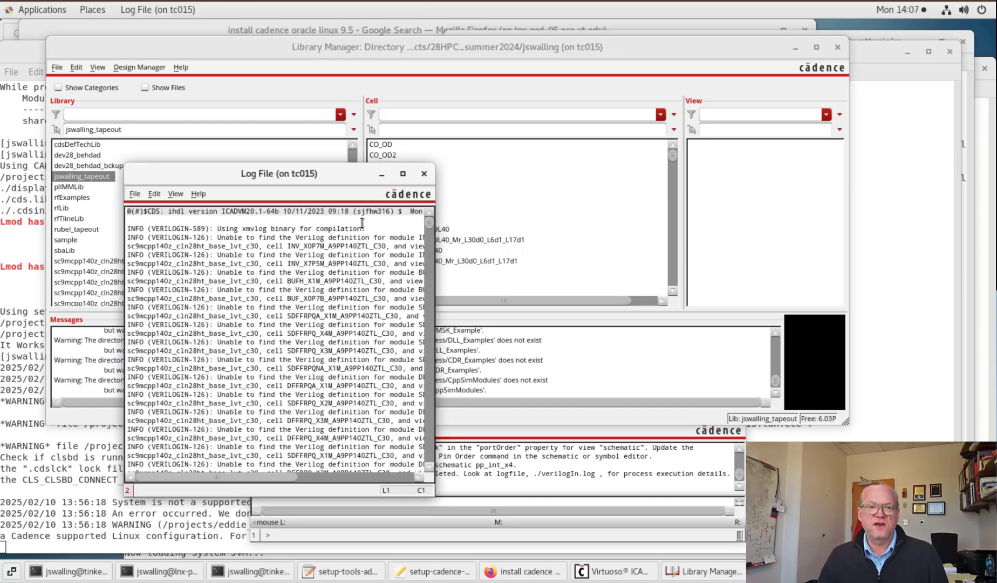
drag(428, 225, 430, 469)
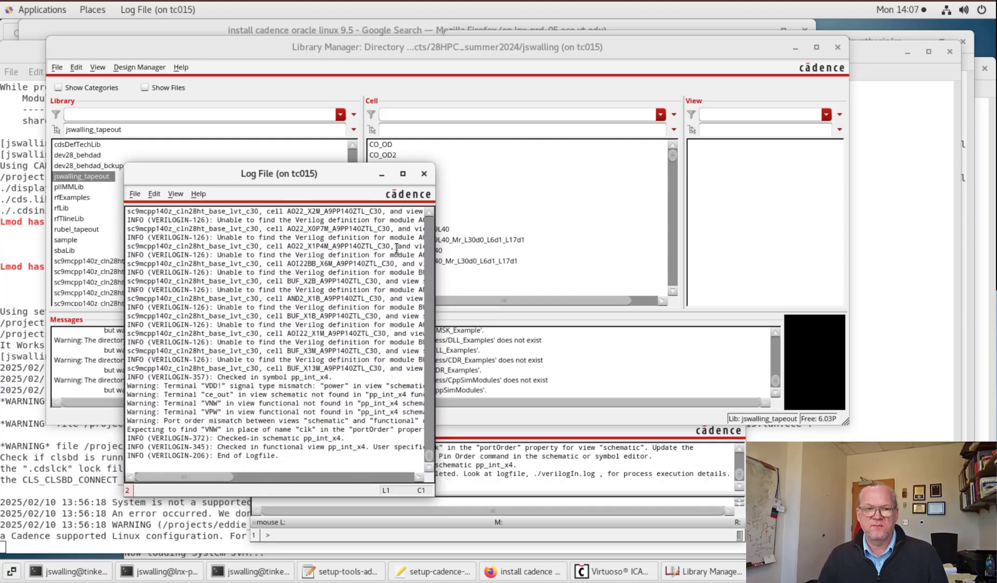
click(424, 174)
- Select cell pp_int_x4 in jswalling_tapeout and its schematic view
scroll(675, 205, down, 15)
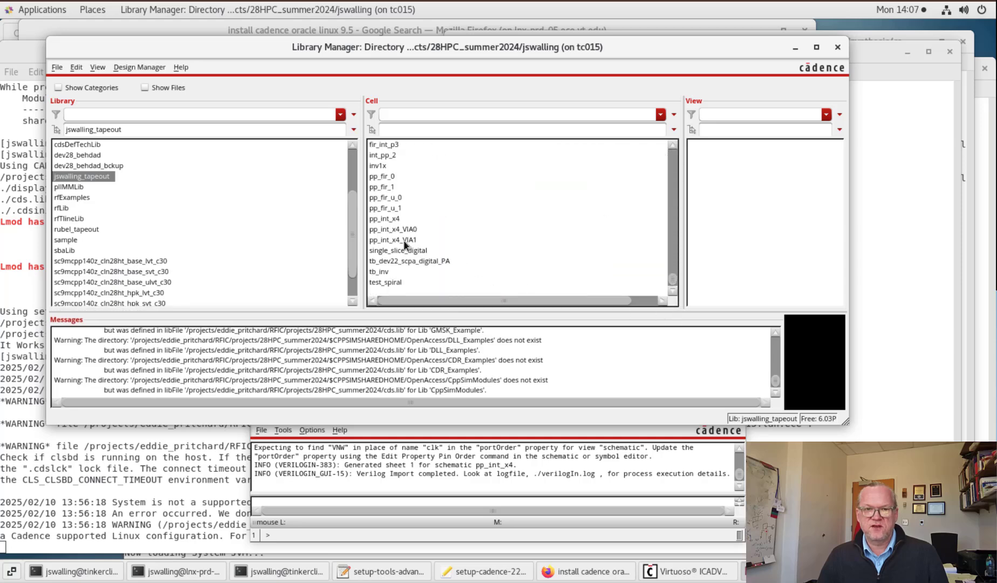
click(389, 218)
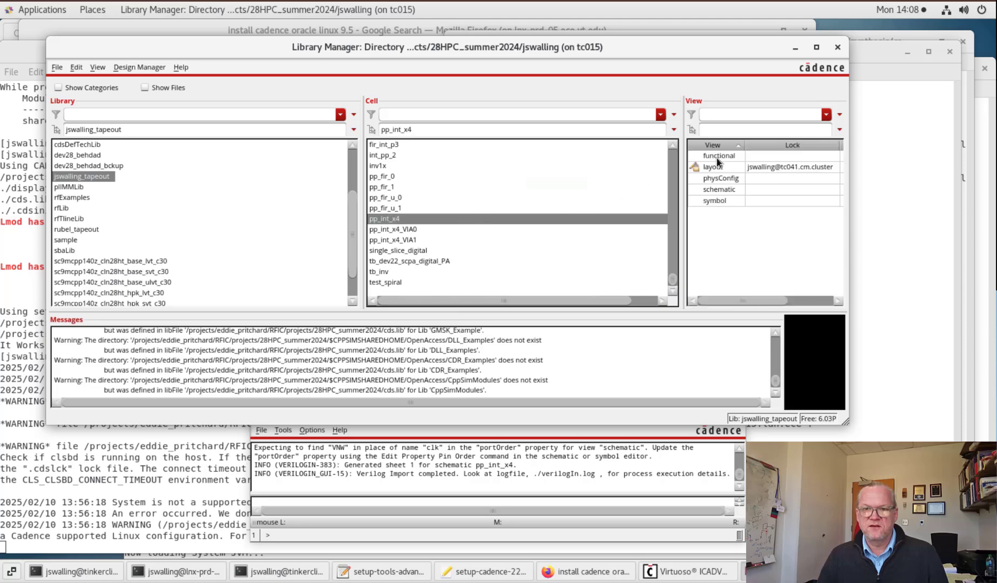
click(717, 190)
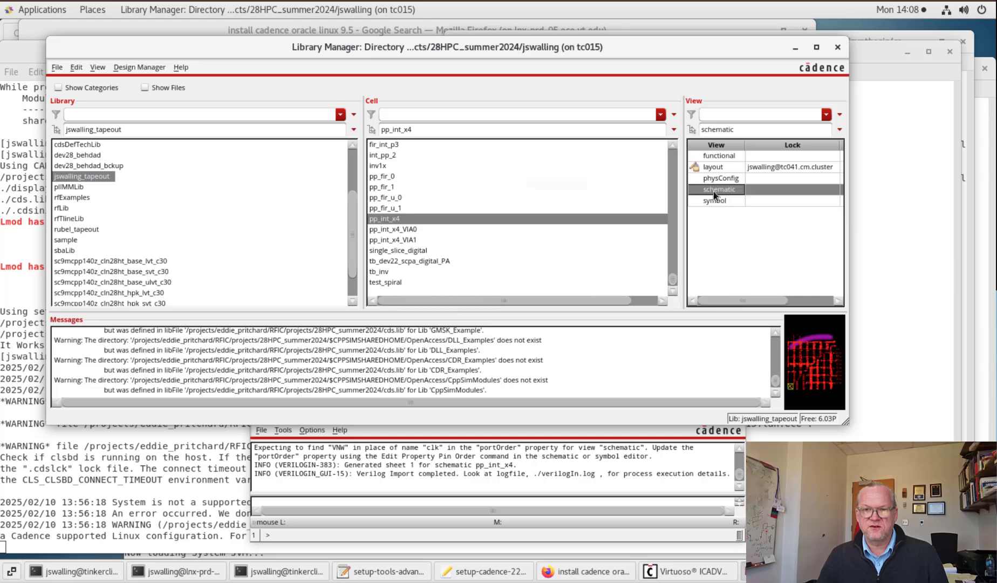
- Open the pp_int_x4 schematic, check and save it, dismiss the warnings, and move the log aside
double_click(716, 190)
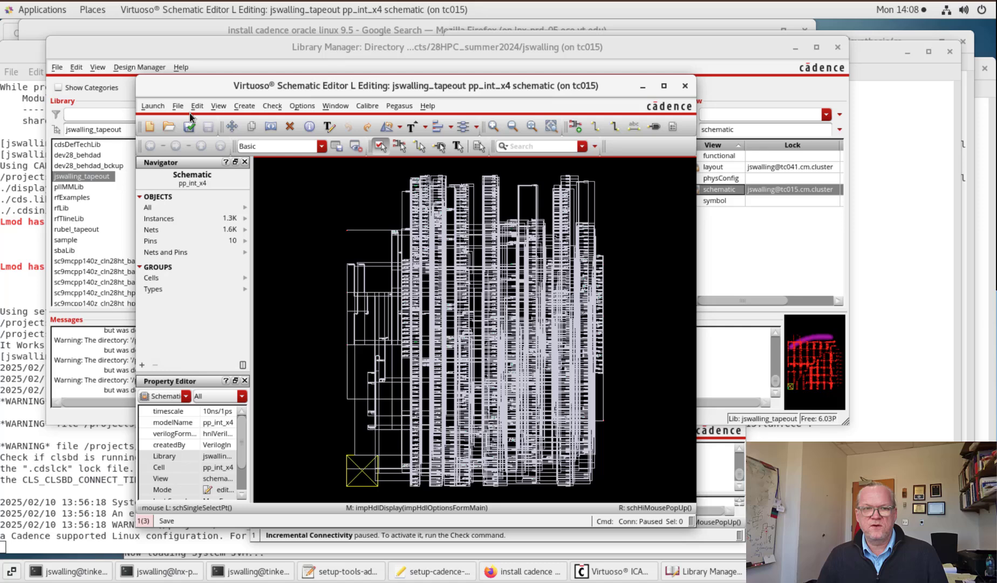
click(189, 127)
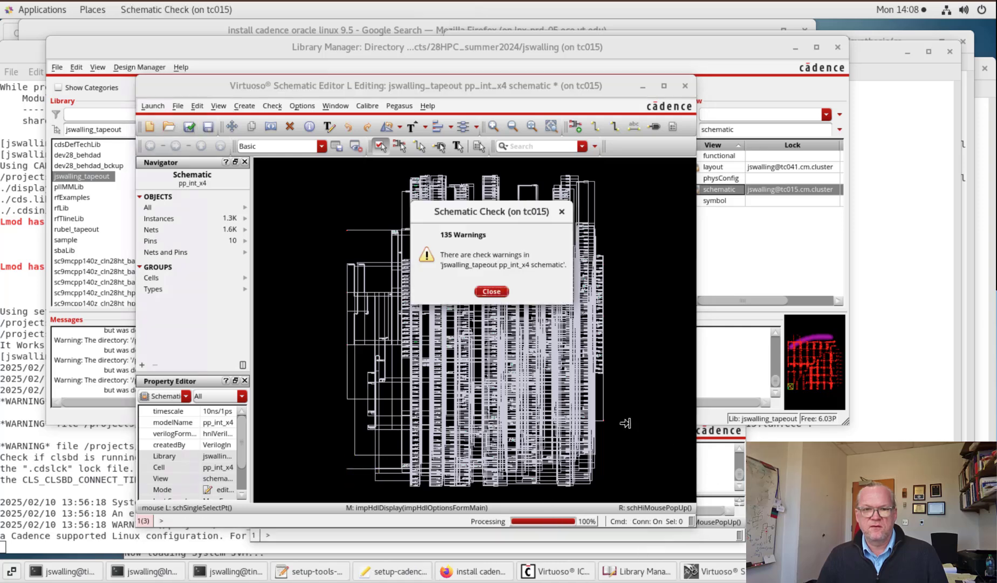
click(492, 291)
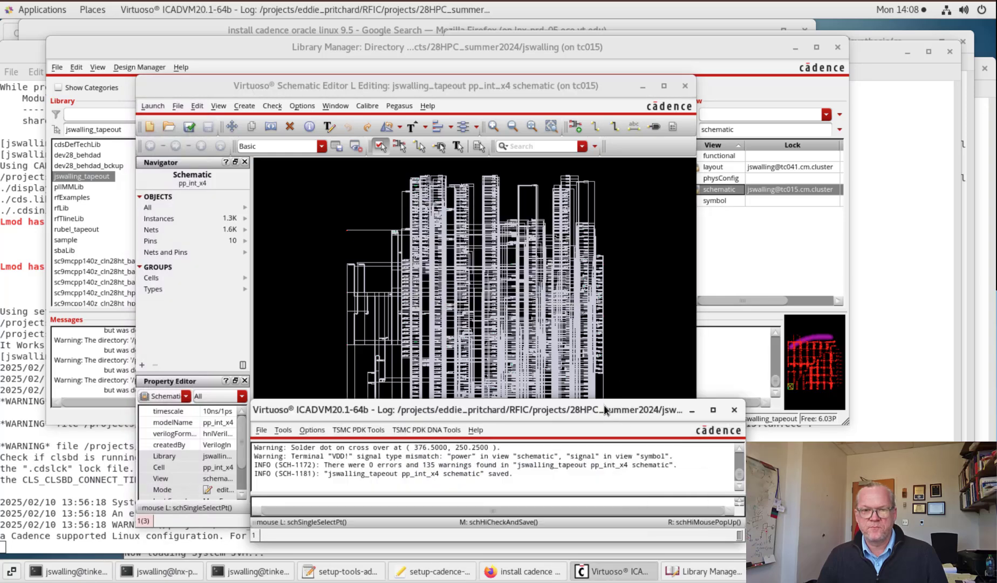
drag(605, 410, 763, 190)
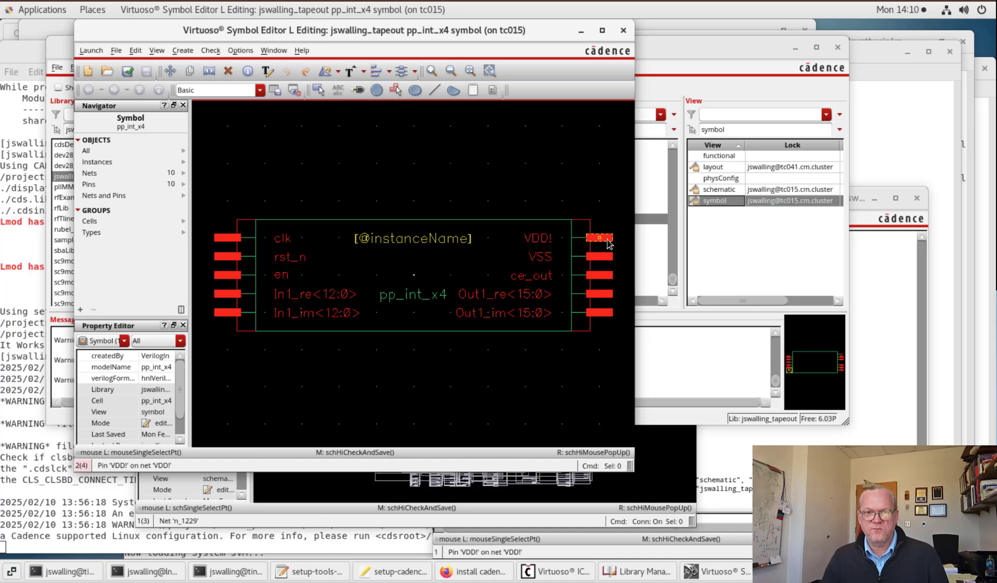
- Change the VDD! pin's signal type to power, then check and save the pp_int_x4 symbol
click(608, 241)
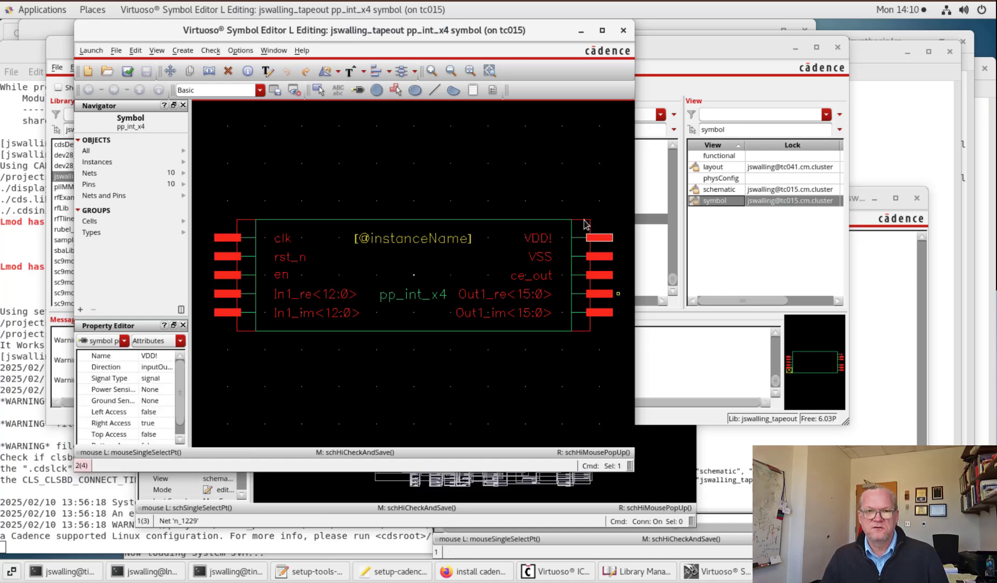
key(q)
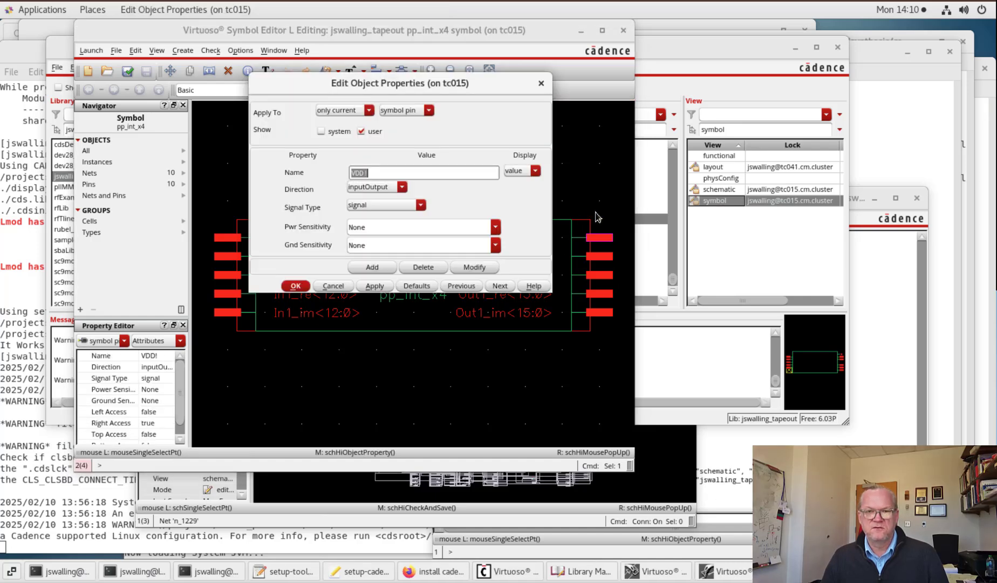
click(420, 205)
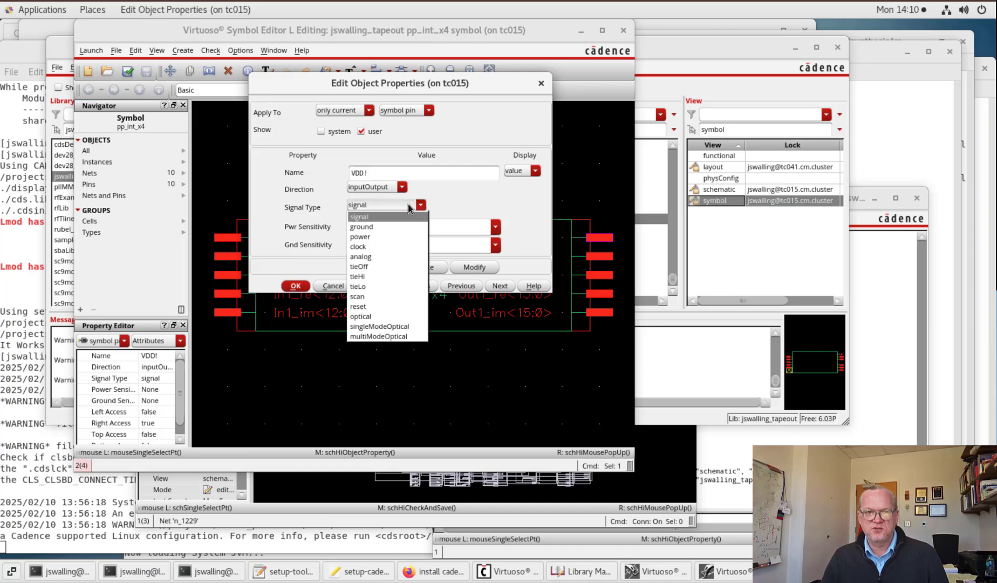
click(364, 237)
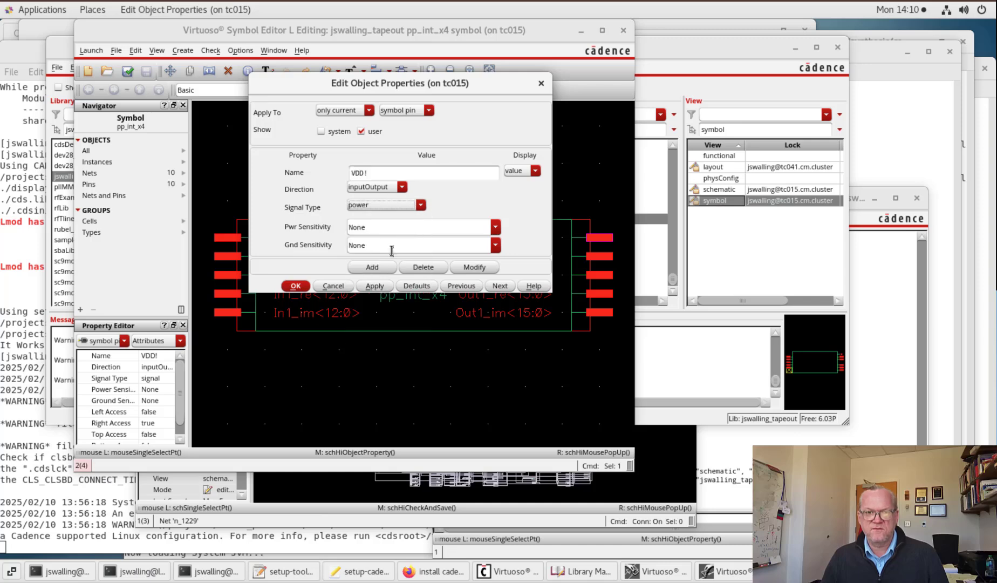
click(295, 286)
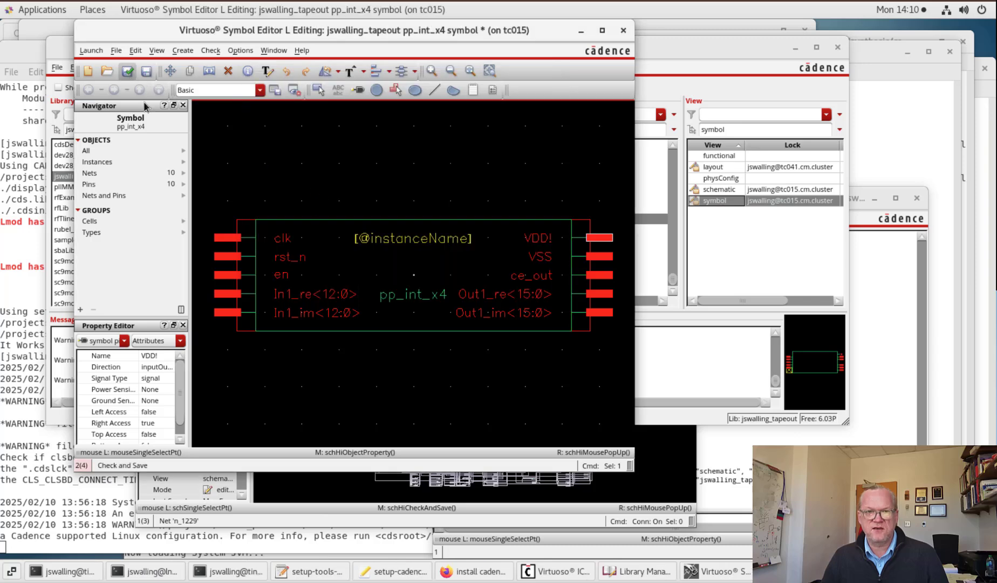
click(127, 71)
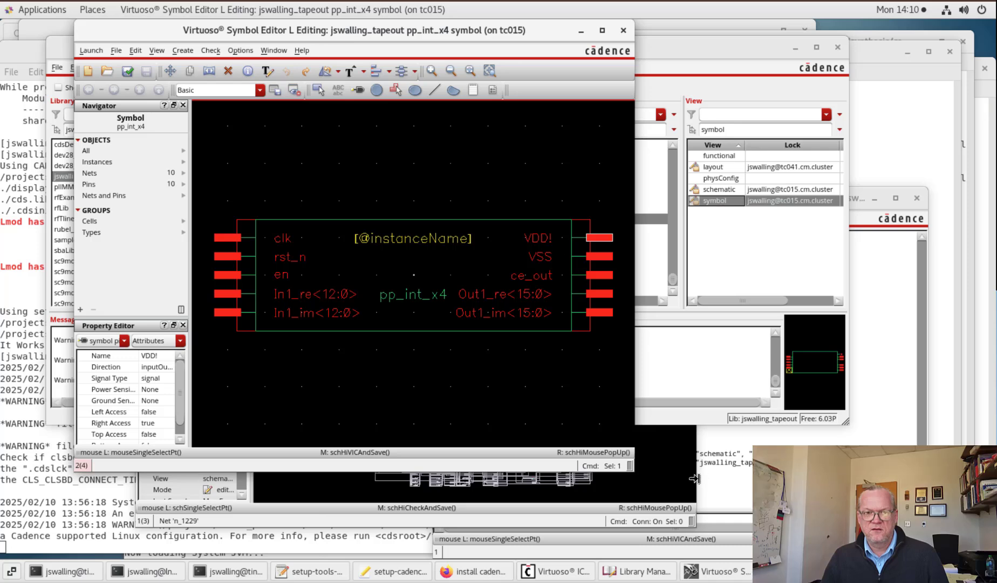
click(551, 400)
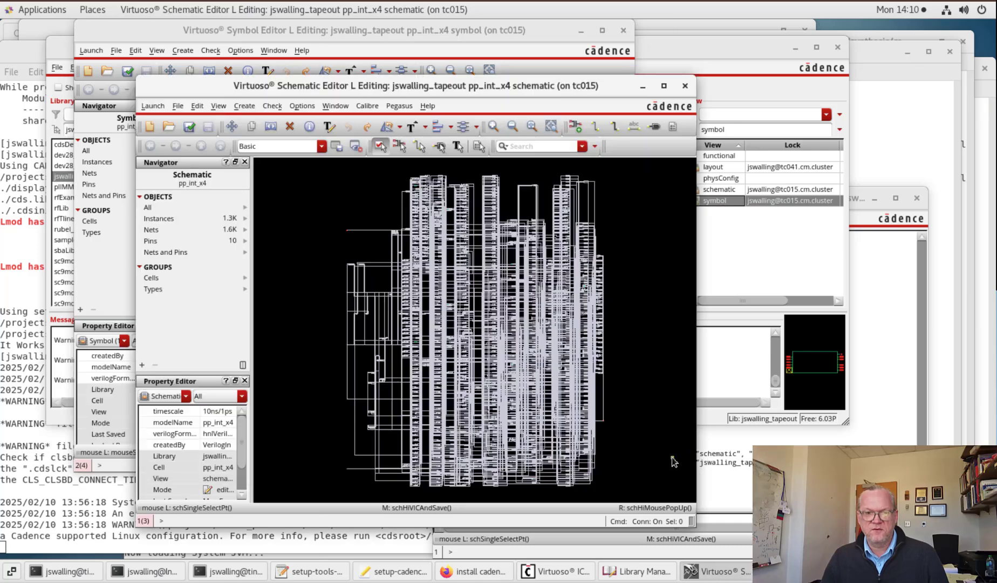
- Bring the schematic and log forward and scroll up through the check-and-save warnings
click(674, 462)
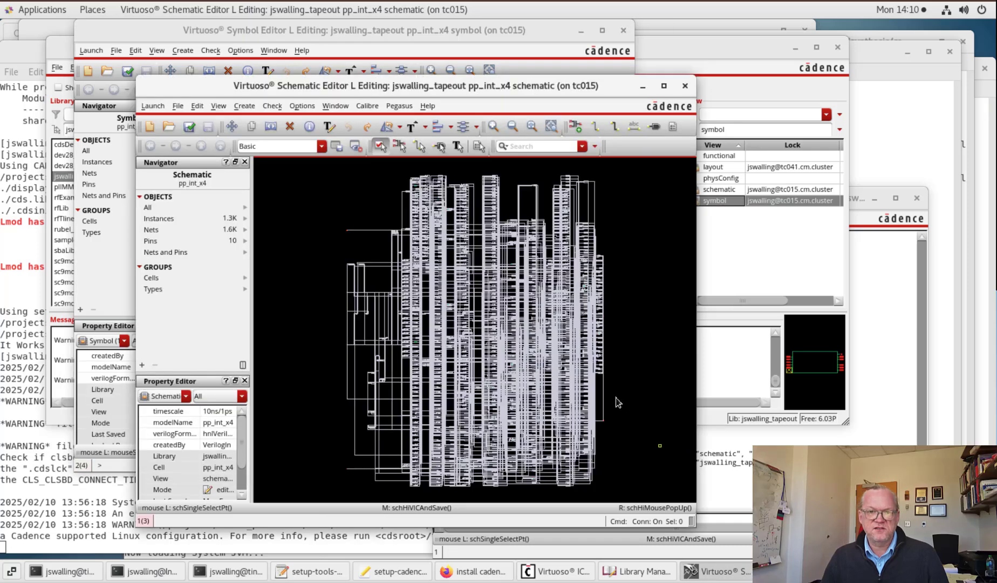
middle_click(692, 380)
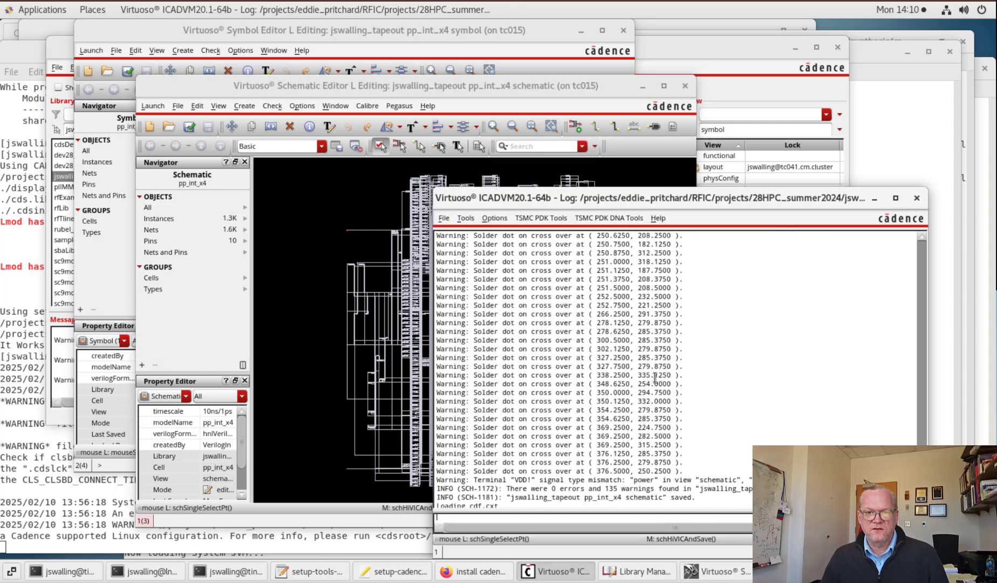
scroll(654, 376, up, 10)
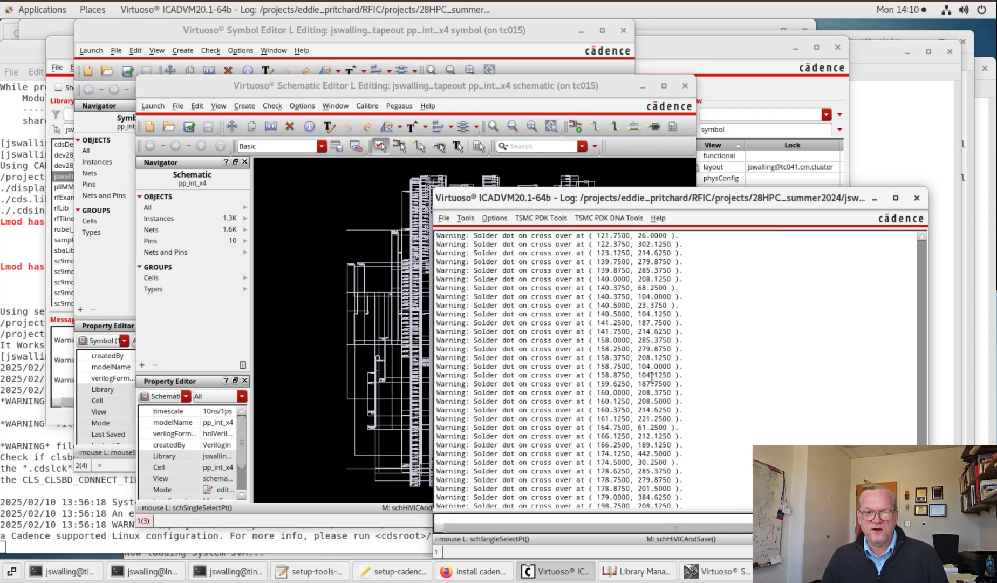
scroll(652, 376, up, 10)
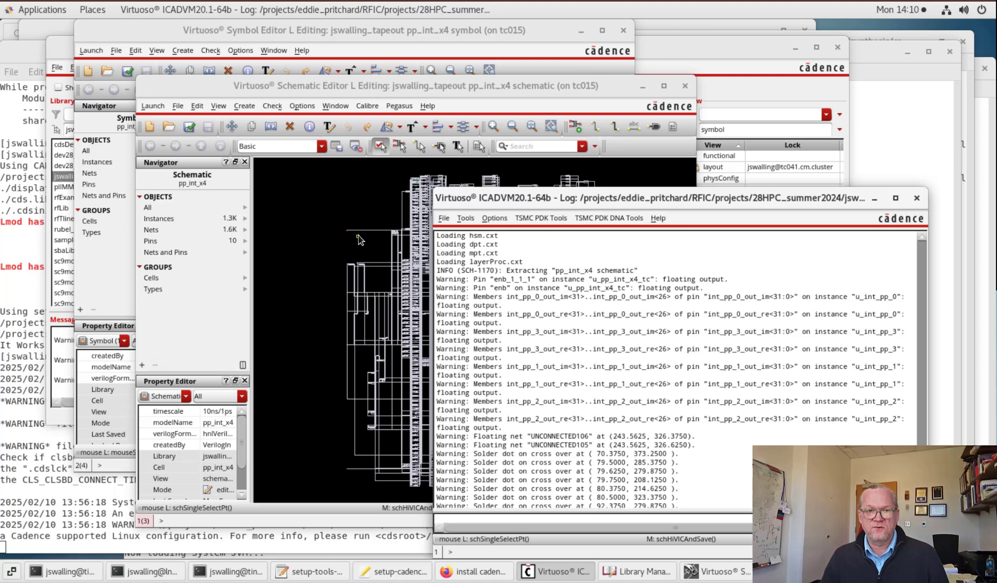
click(391, 258)
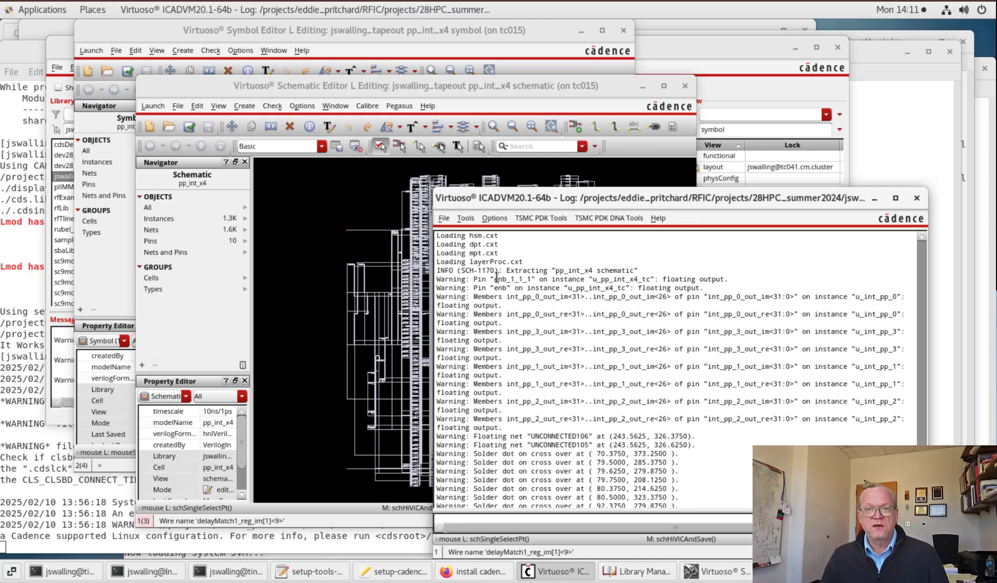
- Bring the pp_int_x4 schematic forward and box-zoom into the right-hand gates
click(344, 190)
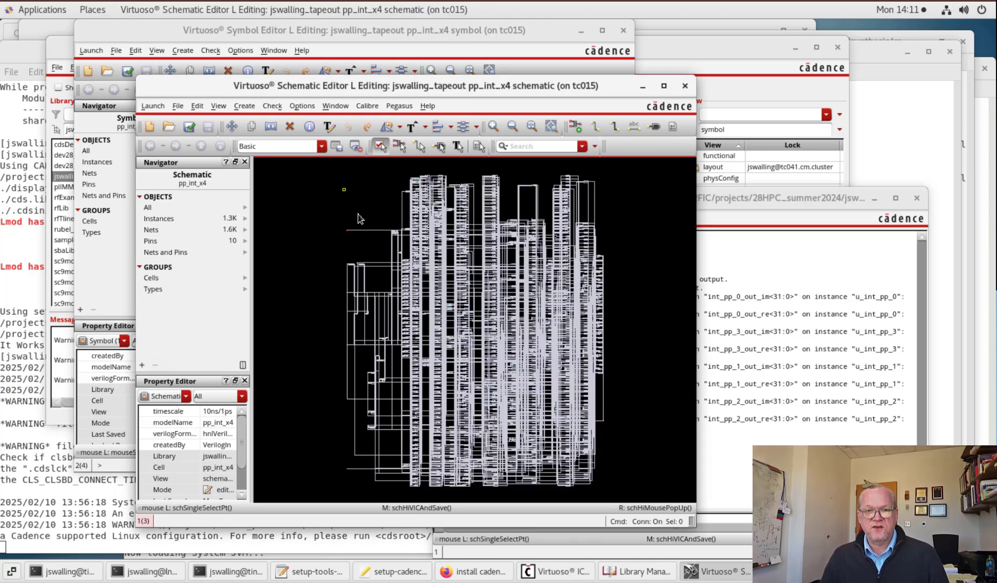
key(z)
click(624, 240)
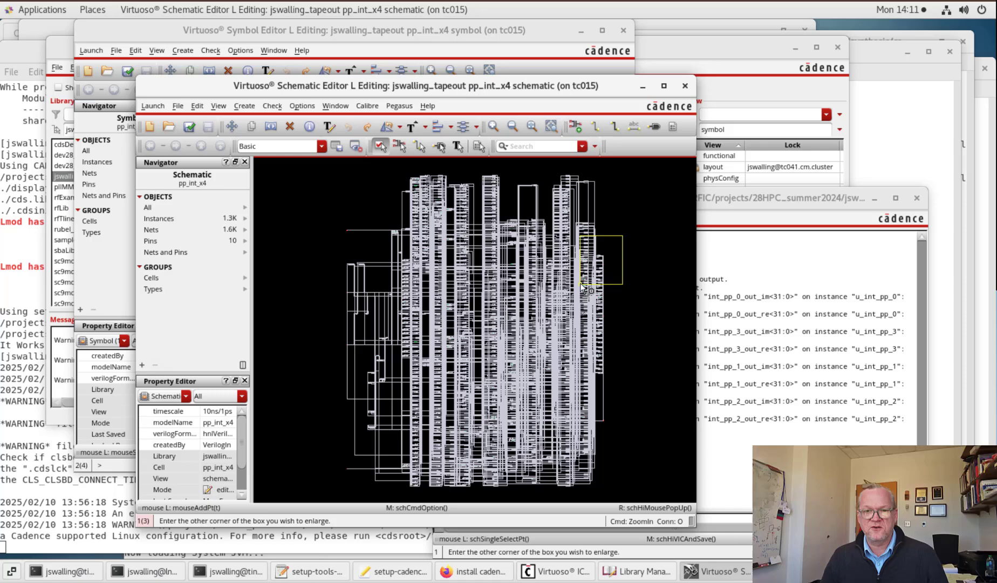
click(581, 283)
click(530, 248)
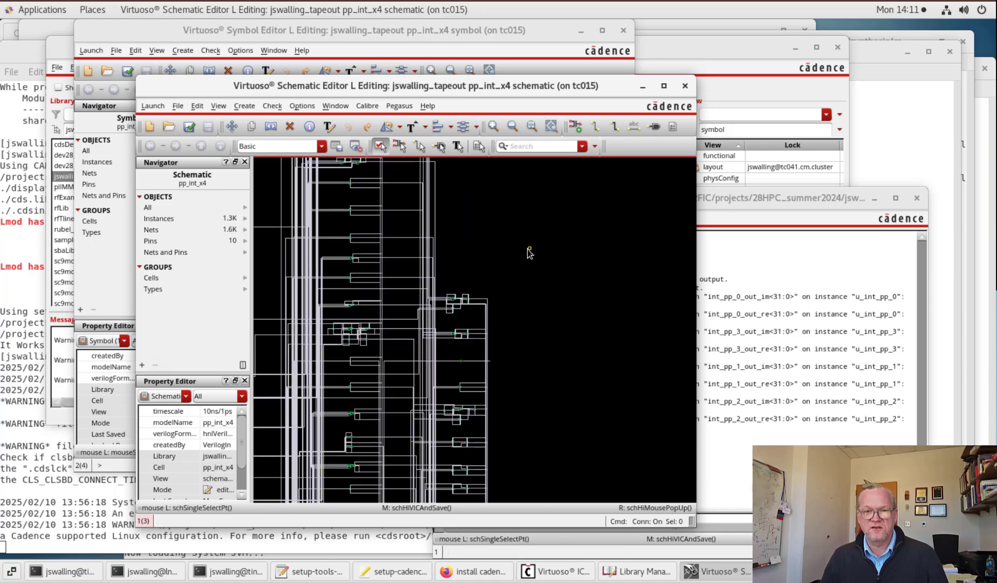
click(380, 354)
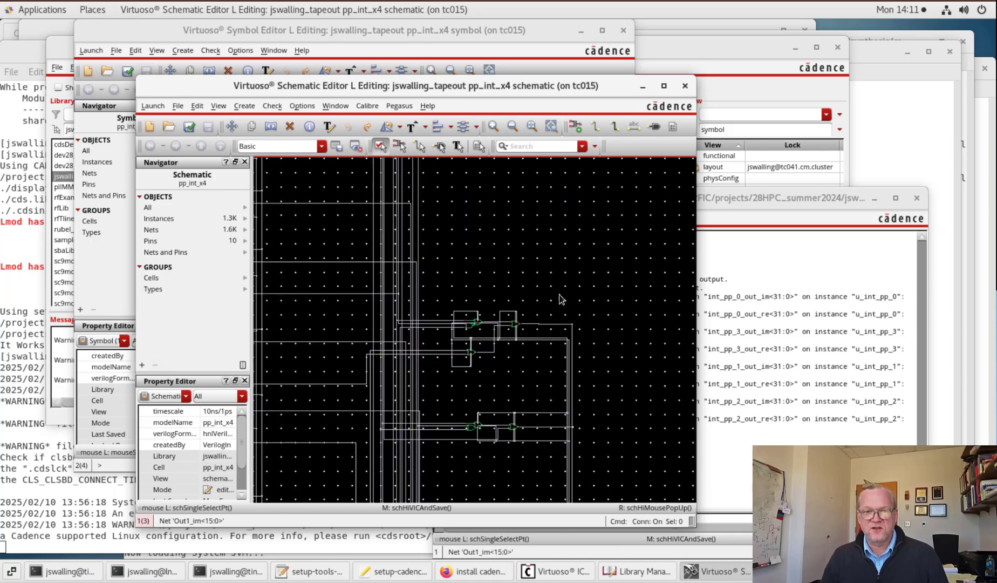
- Zoom closer onto the individual logic gates, then fit the whole design back into view
key(z)
click(448, 299)
click(500, 361)
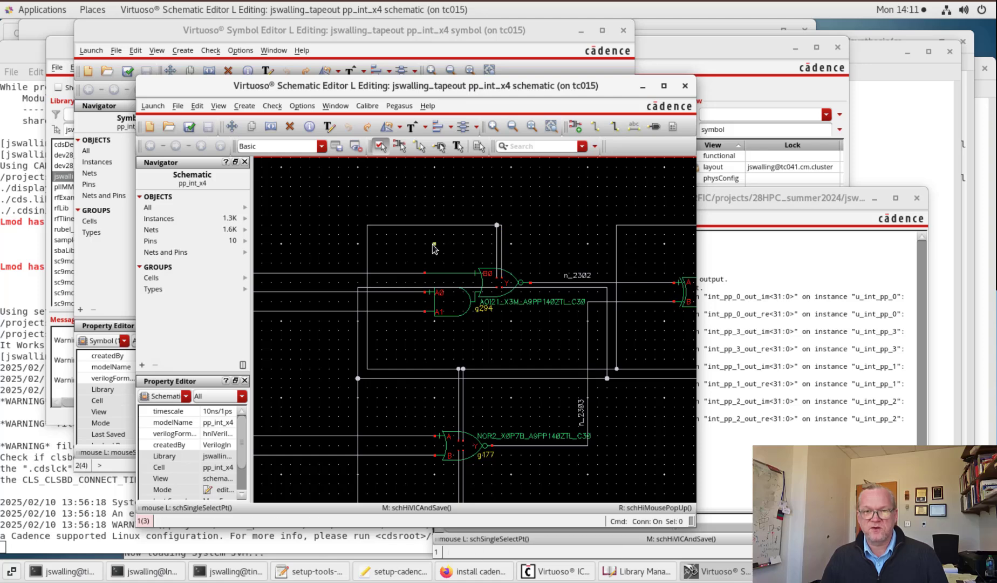
ctrl+scroll(434, 249, down, 5)
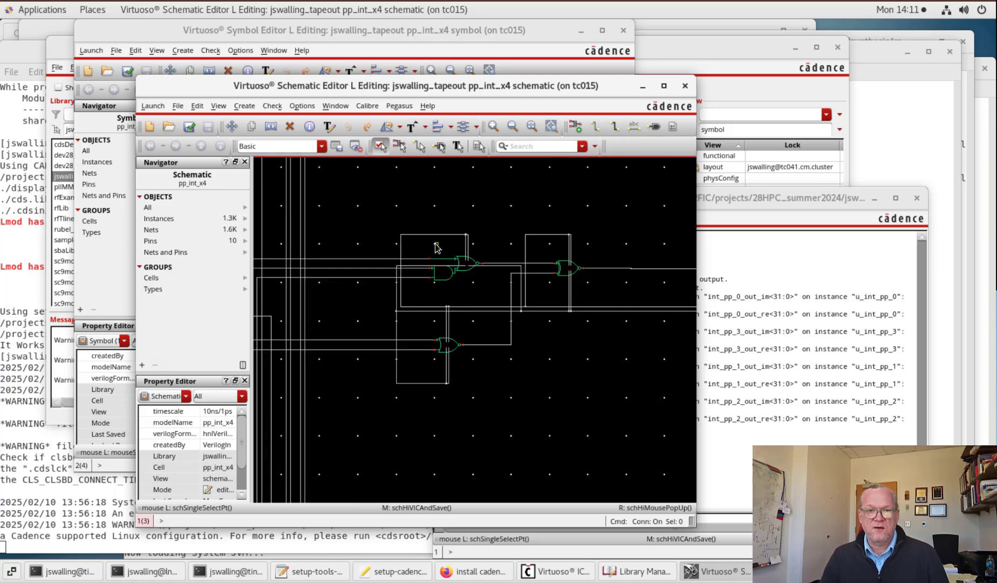
key(f)
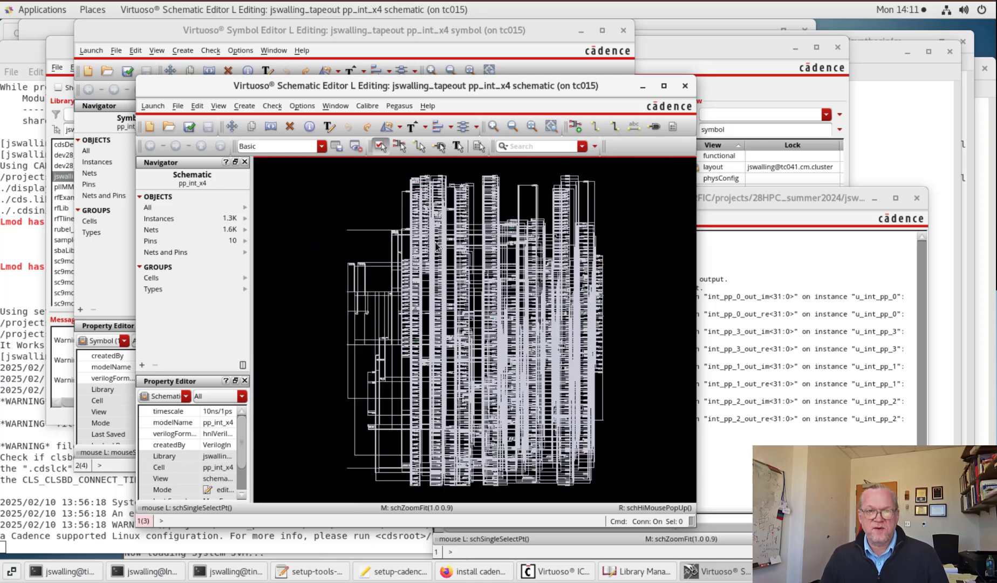